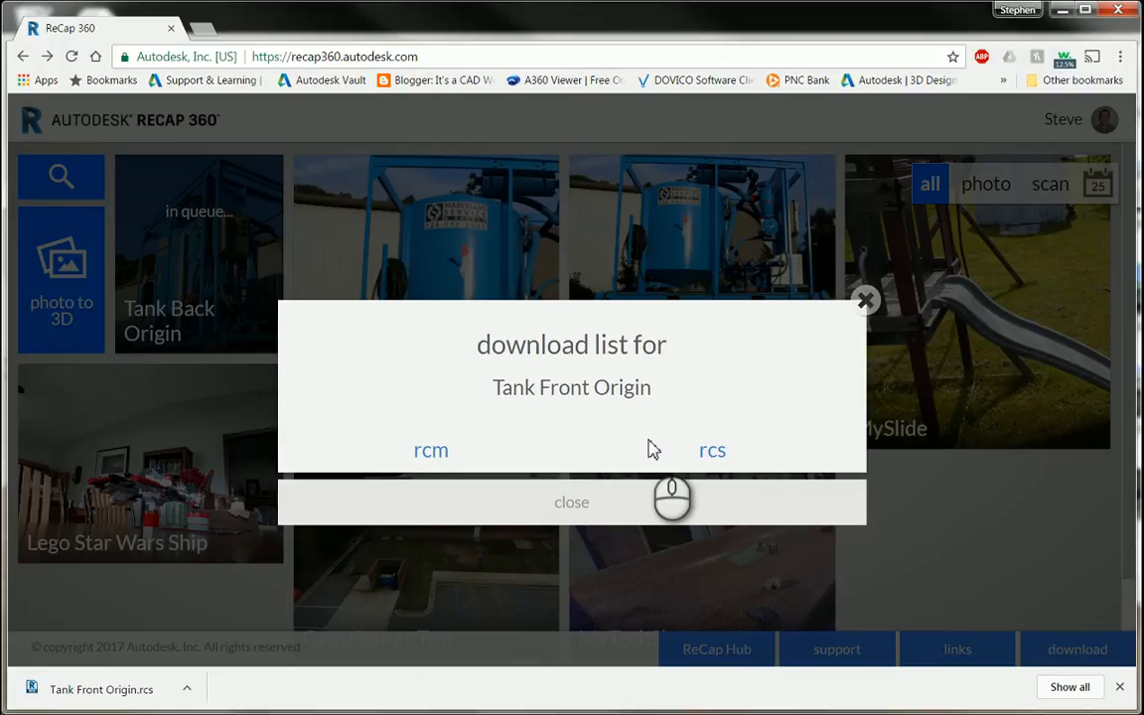
# - Download the Tank Front Origin scan in rcs format as Tank Front Origin (1).rcs into the ReCap Files folder and close the download list
pyautogui.click(712, 449)
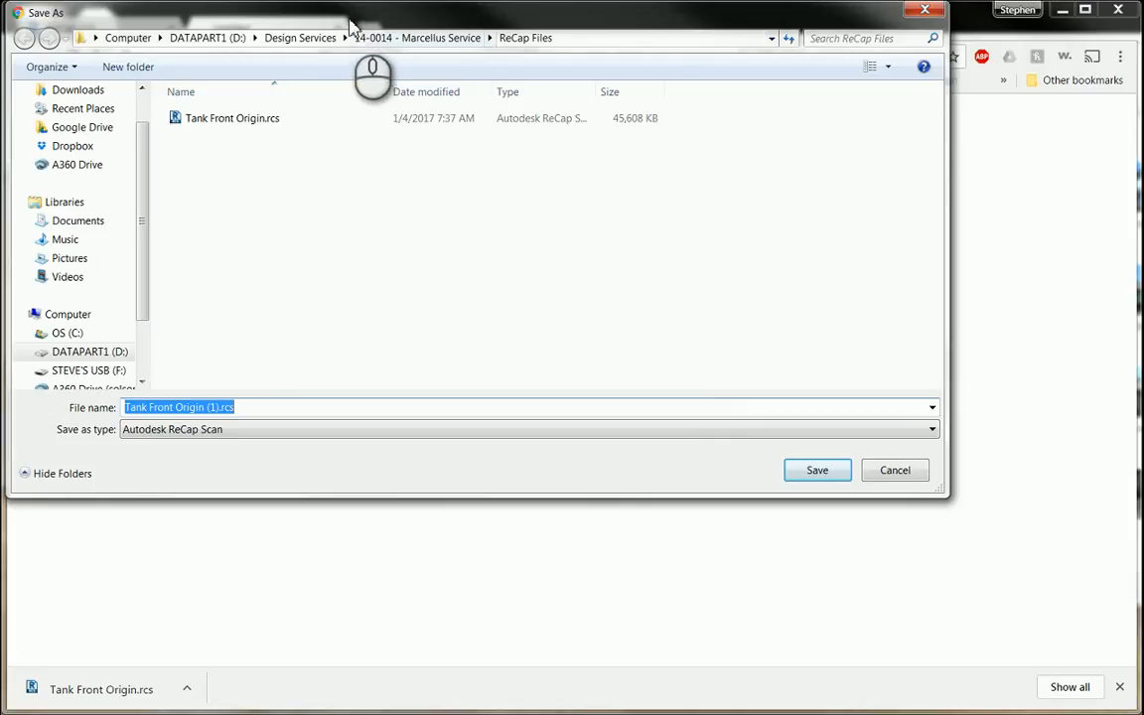
pyautogui.moveTo(349, 25); pyautogui.dragTo(364, 62)
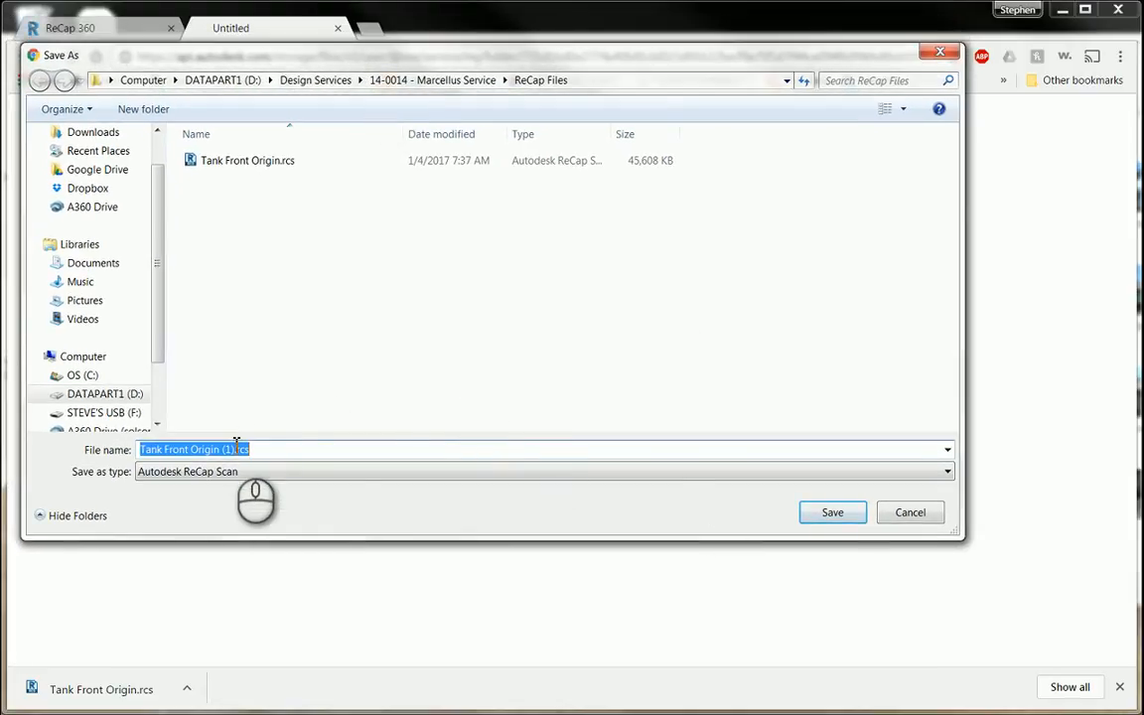
pyautogui.click(834, 515)
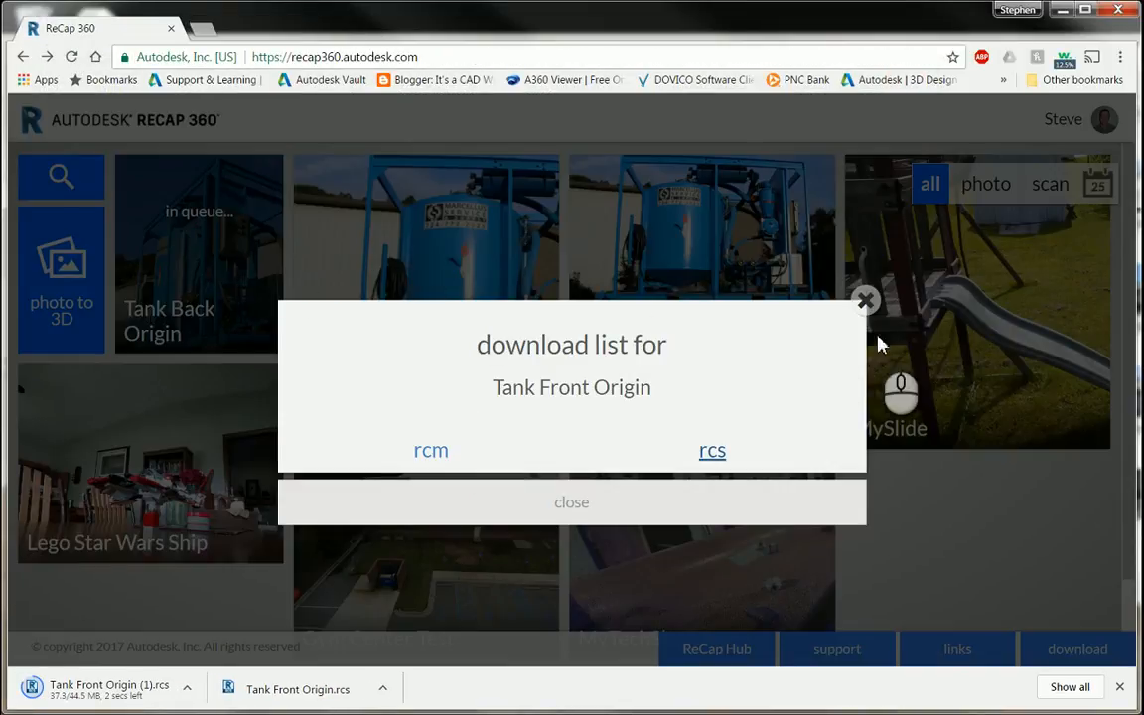
pyautogui.click(865, 300)
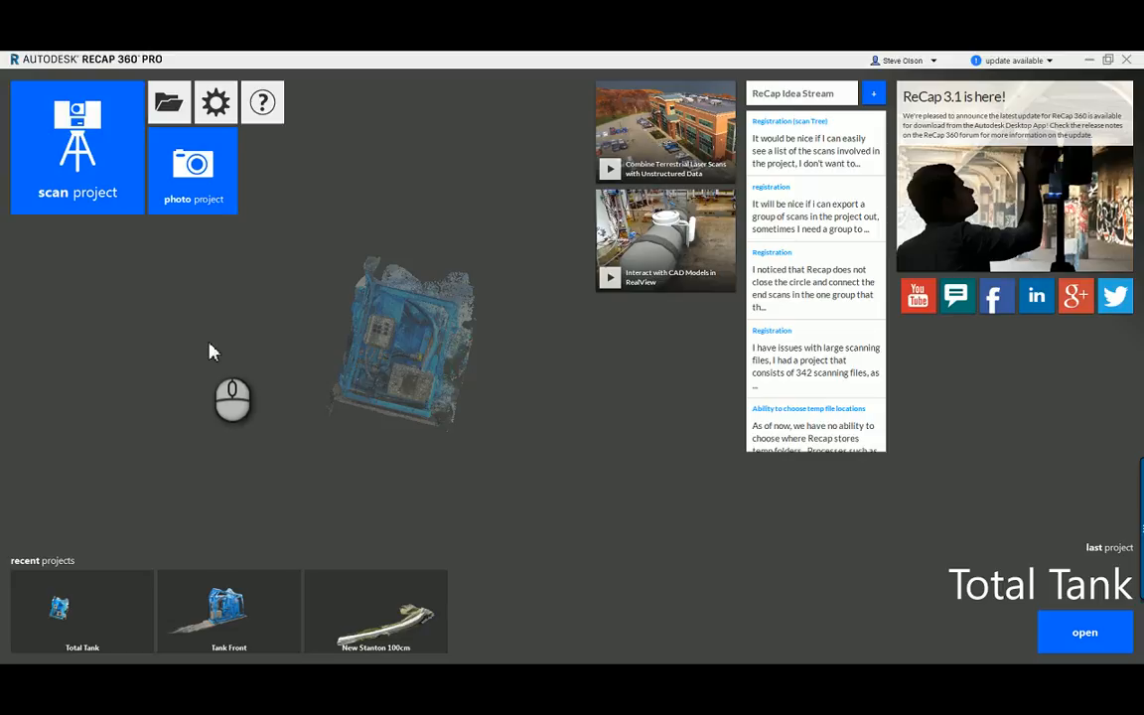
# - Create a scan project named New Tank Front Origin, stored in Design Services\14-0014 - Marcellus Service\ReCap Files on the D: drive
pyautogui.click(80, 139)
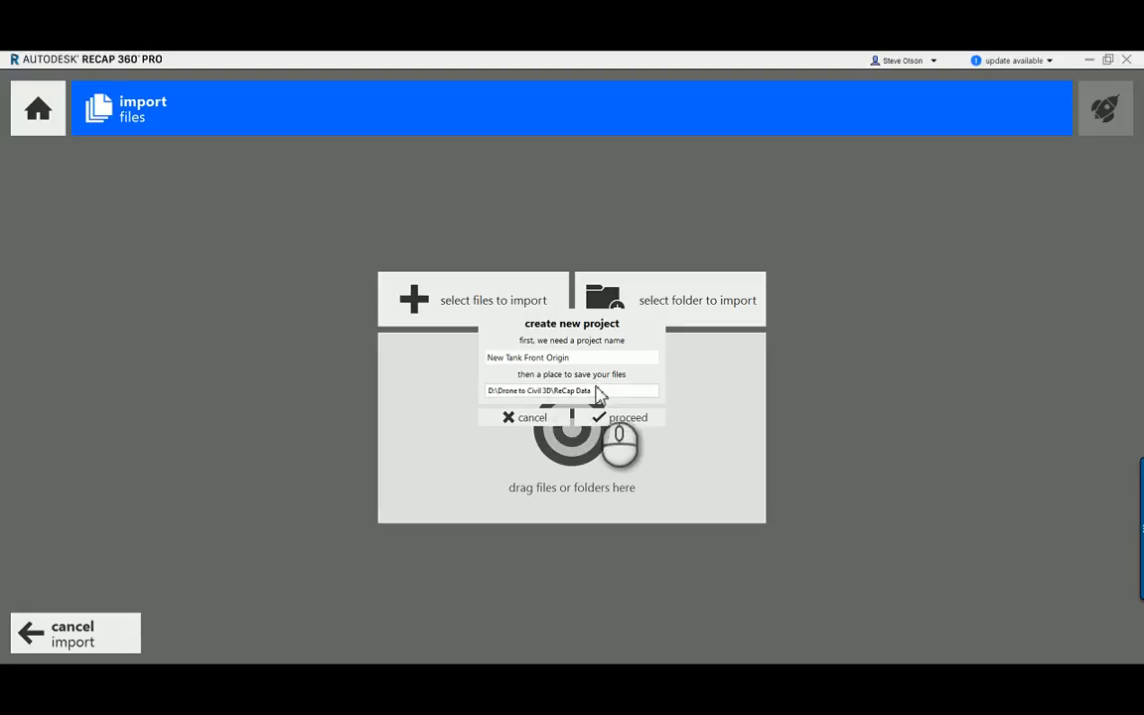
pyautogui.click(600, 393)
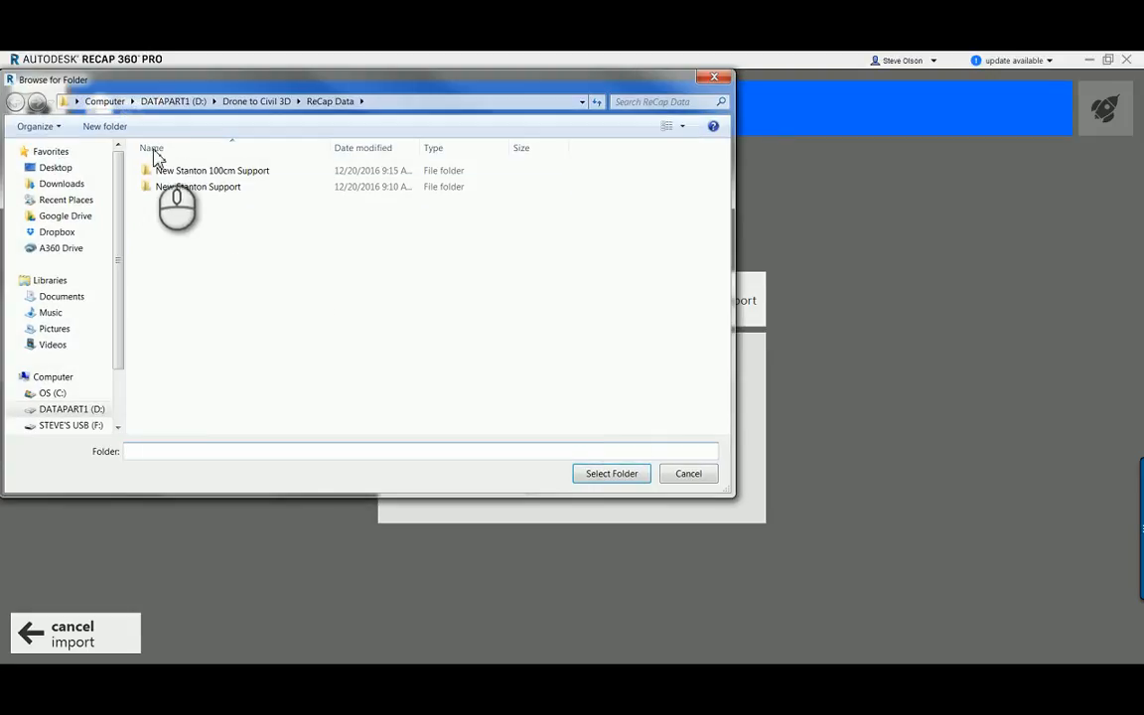
pyautogui.click(164, 101)
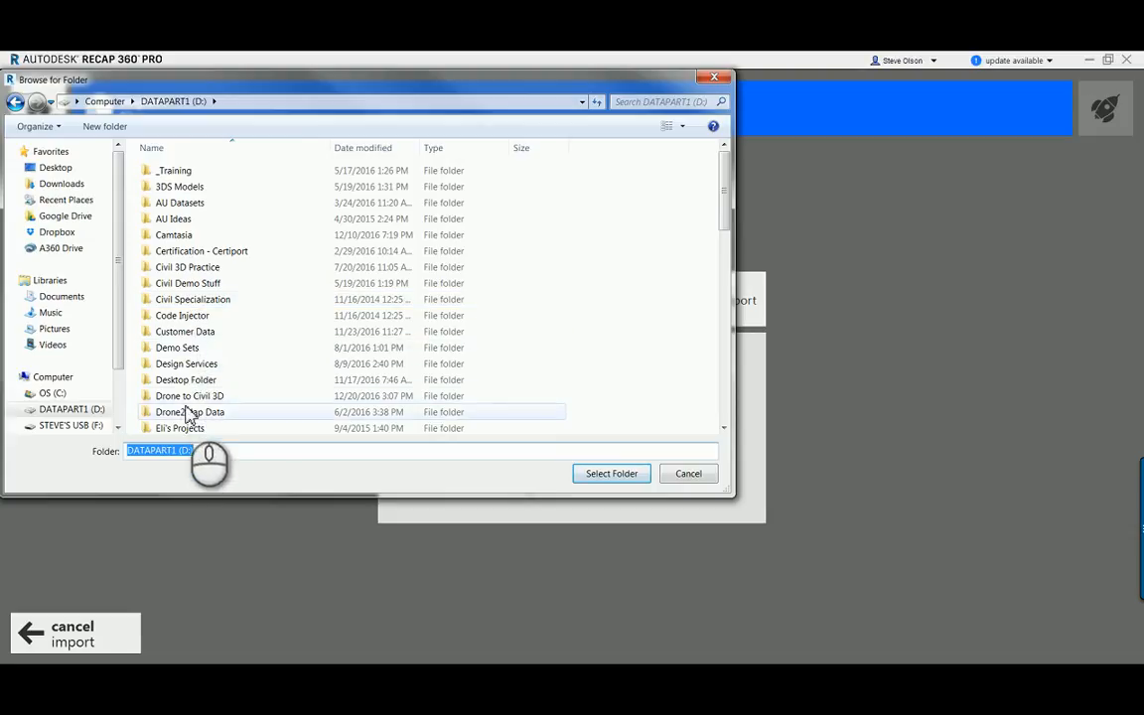
pyautogui.doubleClick(184, 365)
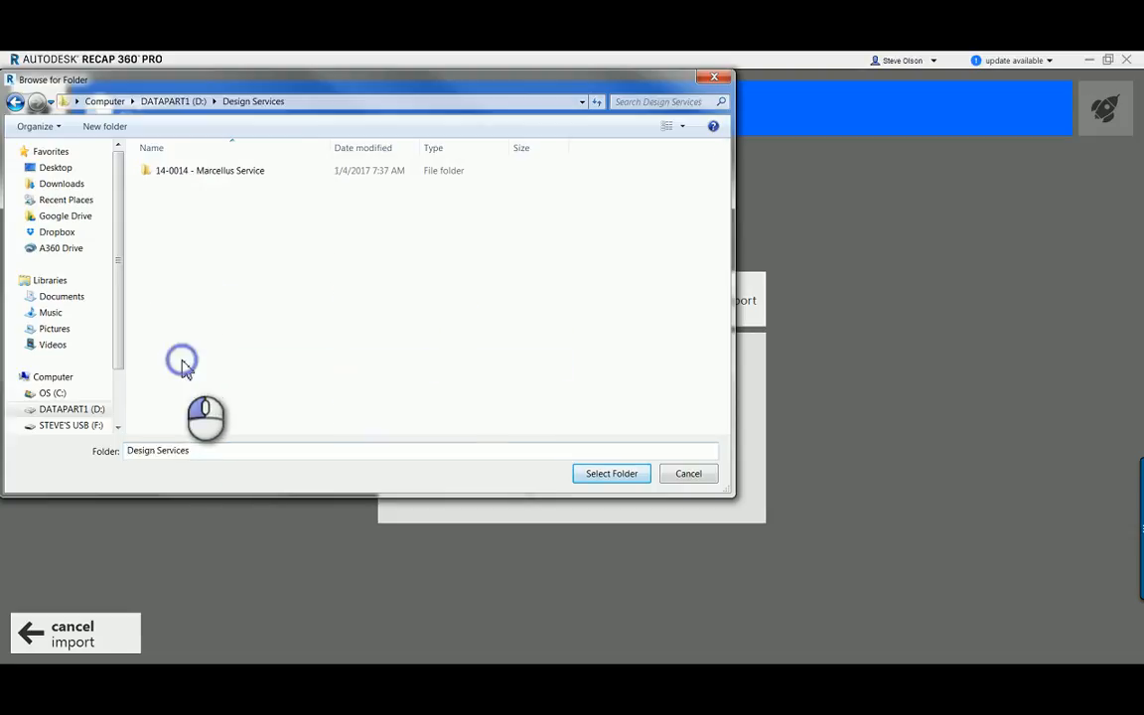
pyautogui.doubleClick(210, 173)
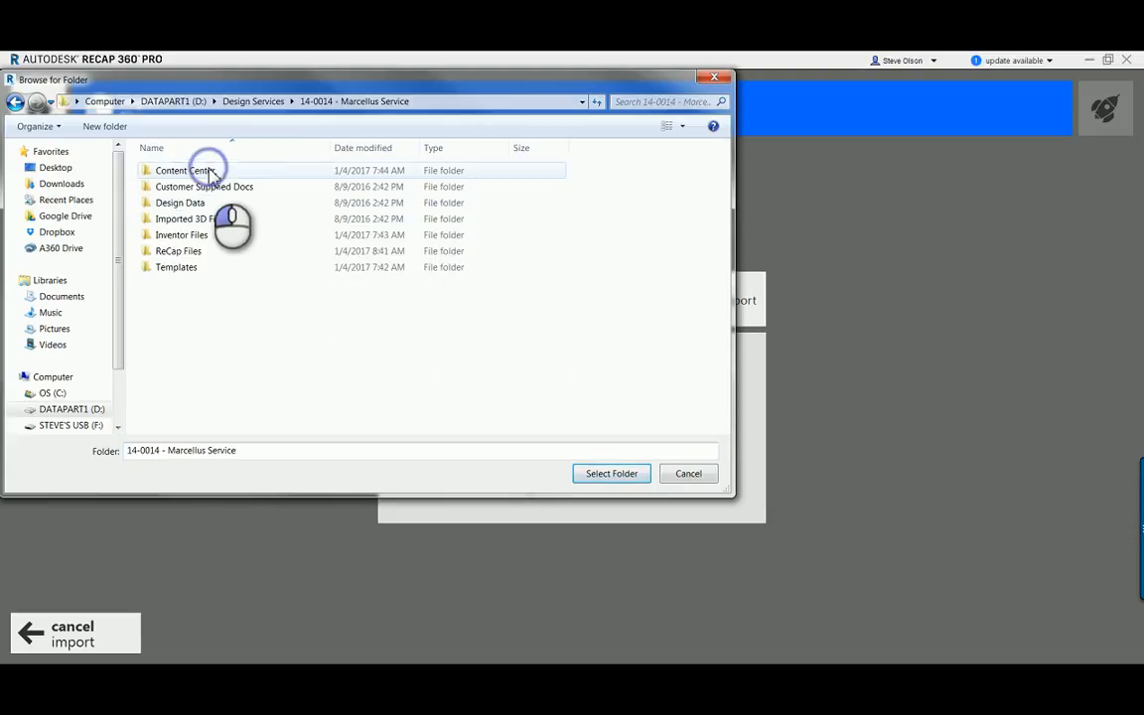
pyautogui.click(192, 252)
pyautogui.doubleClick(192, 252)
pyautogui.click(611, 474)
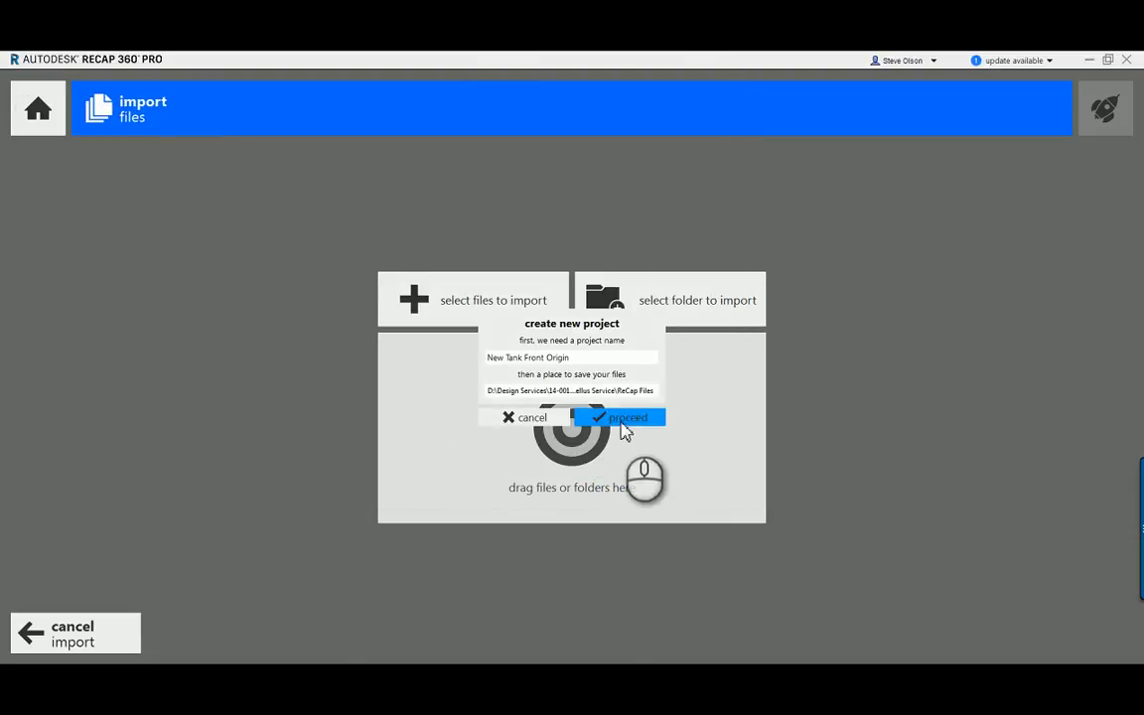
pyautogui.click(620, 419)
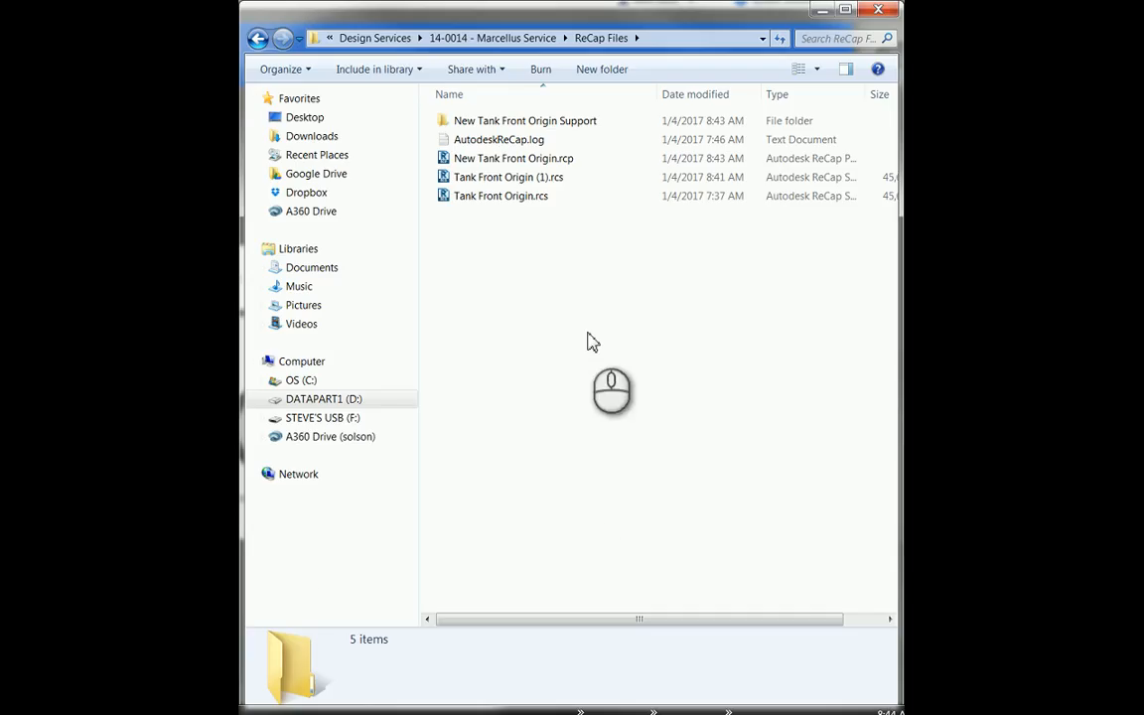
# - Import Tank Front Origin (1).rcs from the ReCap Files folder into the new project and launch the project
pyautogui.moveTo(519, 189); pyautogui.dragTo(171, 402)
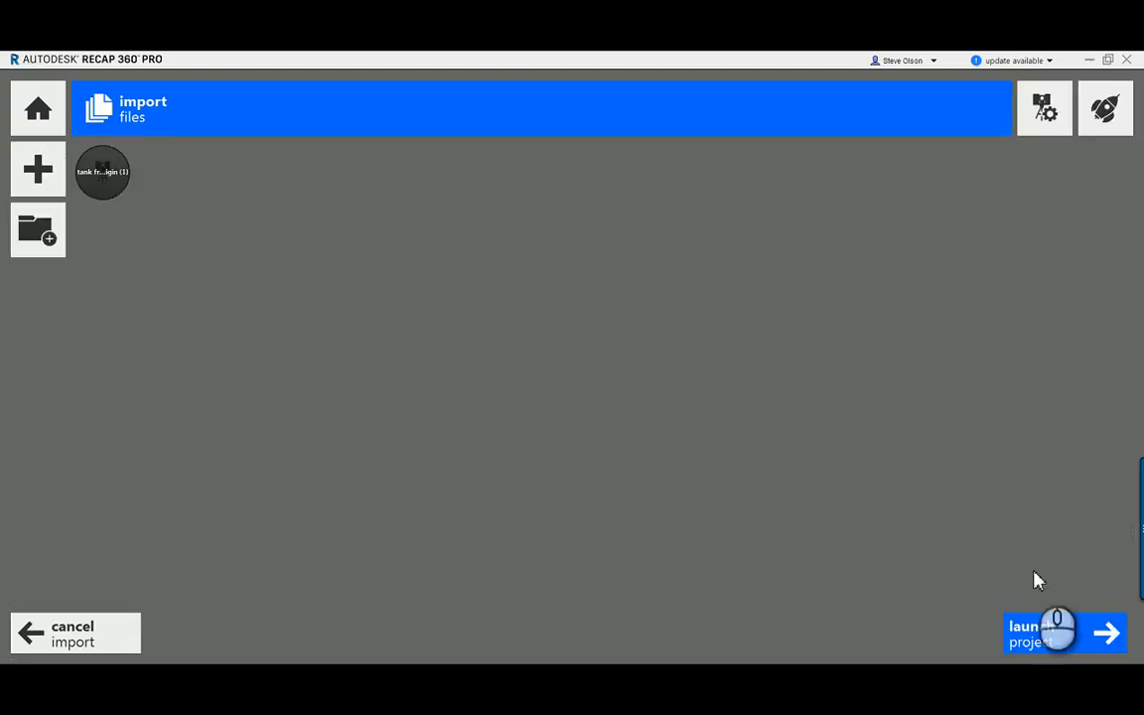
pyautogui.click(1041, 635)
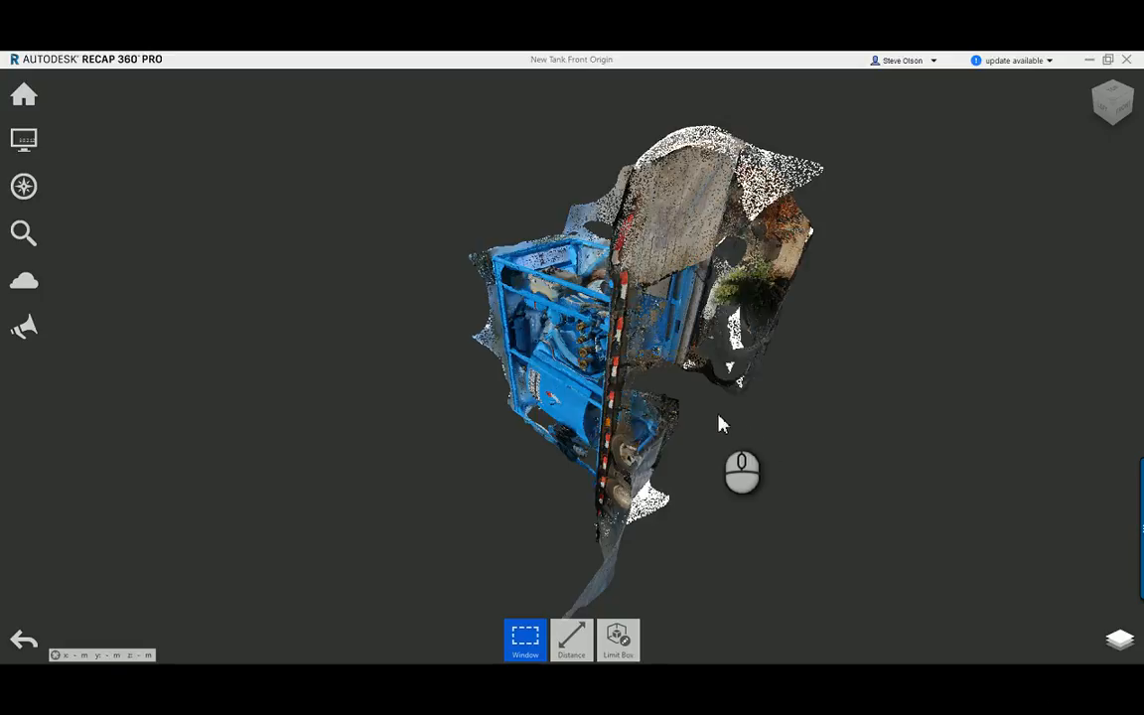
# - Examine the imported tank point cloud from several directions, finishing with the Left view rotated so the tank stands upright
pyautogui.moveTo(673, 387); pyautogui.dragTo(613, 462, button='middle')
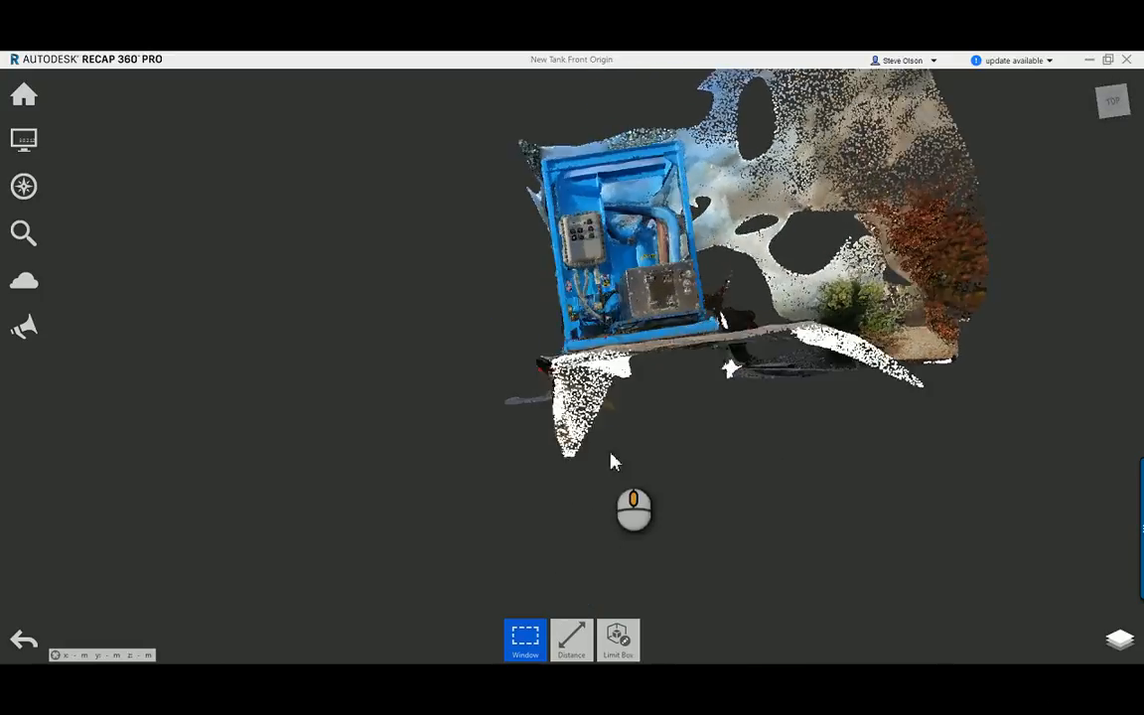
pyautogui.moveTo(638, 252); pyautogui.dragTo(576, 307, button='middle')
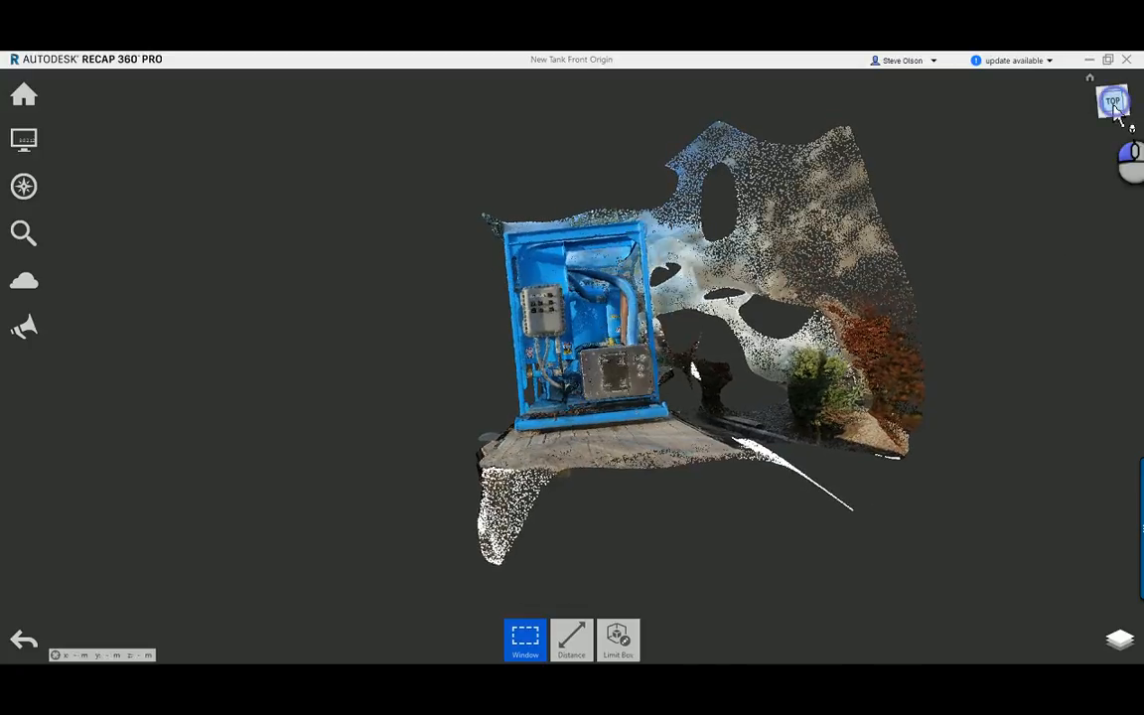
pyautogui.moveTo(1113, 106)
pyautogui.mouseDown()
pyautogui.moveTo(1099, 141)
pyautogui.moveTo(1111, 114)
pyautogui.mouseUp()
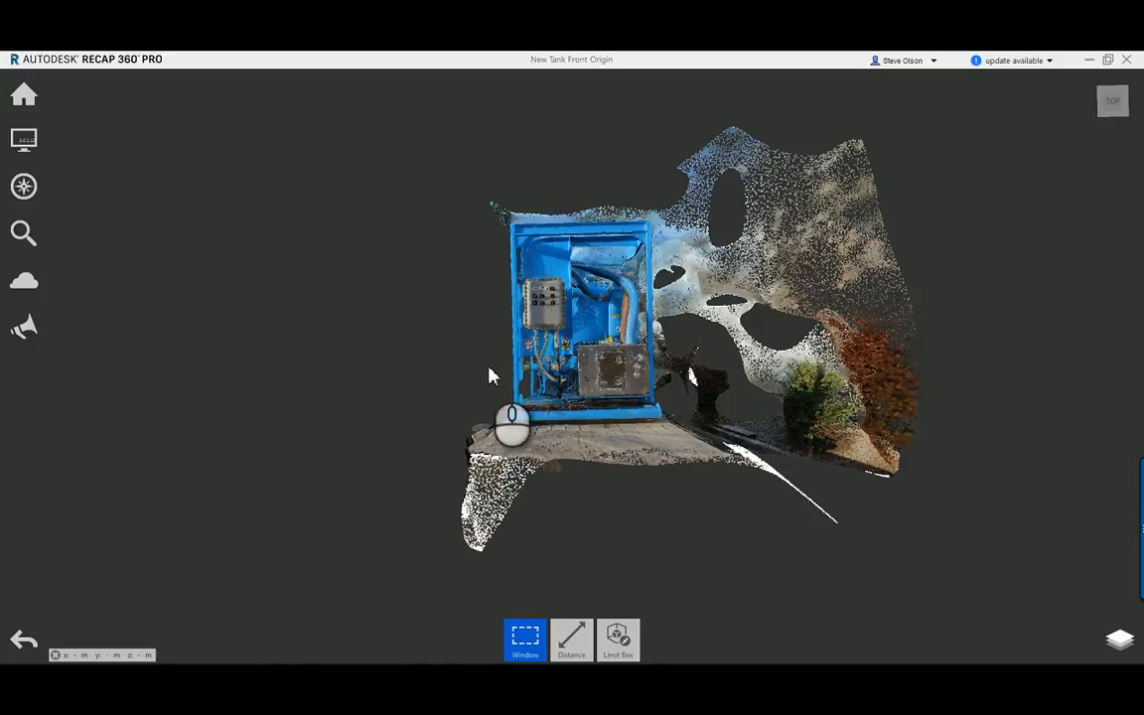
pyautogui.moveTo(500, 352)
pyautogui.mouseDown()
pyautogui.moveTo(492, 339)
pyautogui.moveTo(497, 373)
pyautogui.mouseUp()
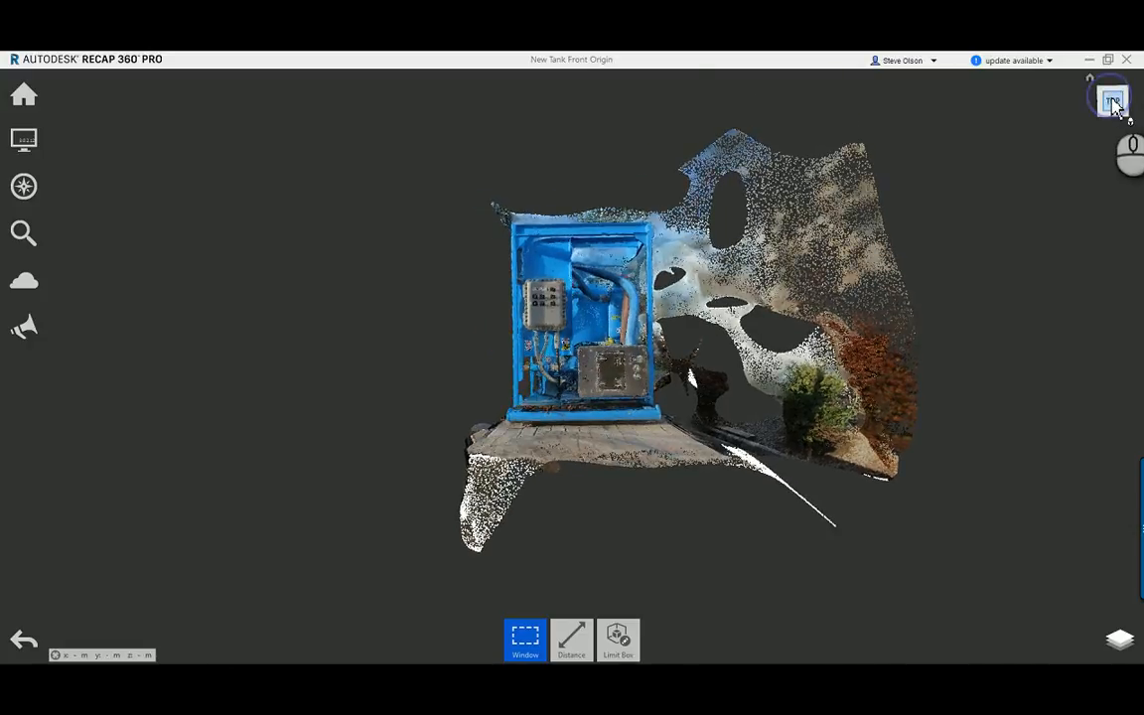
pyautogui.click(1116, 107)
pyautogui.click(1093, 102)
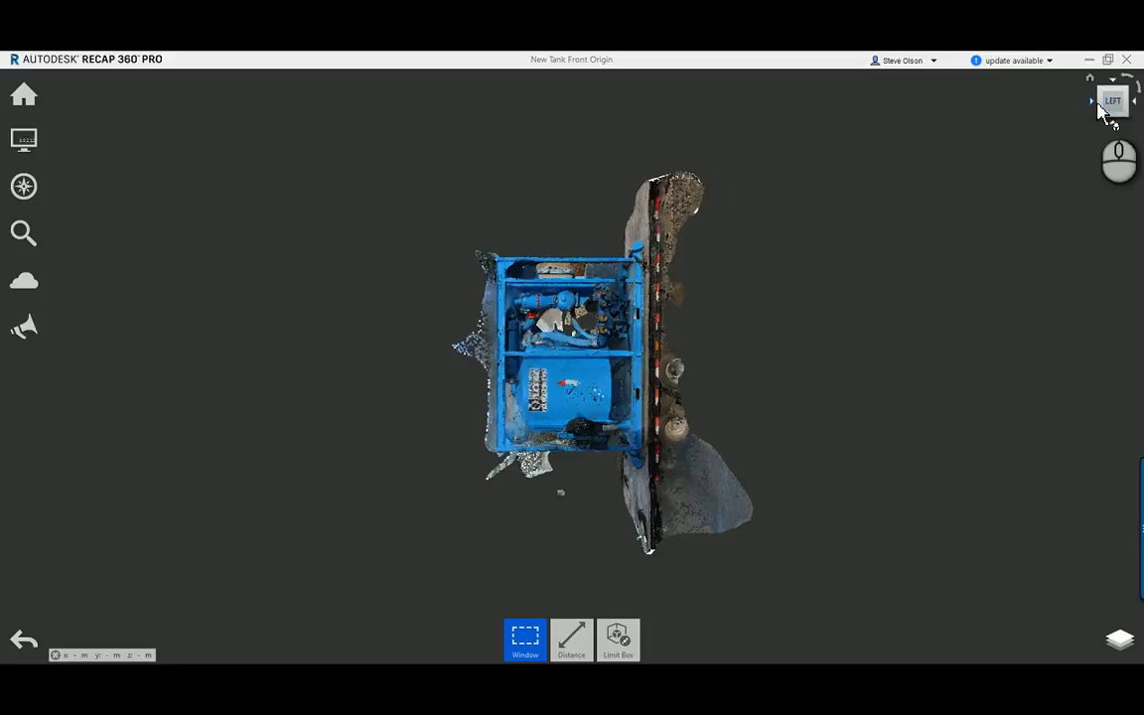
pyautogui.click(1128, 93)
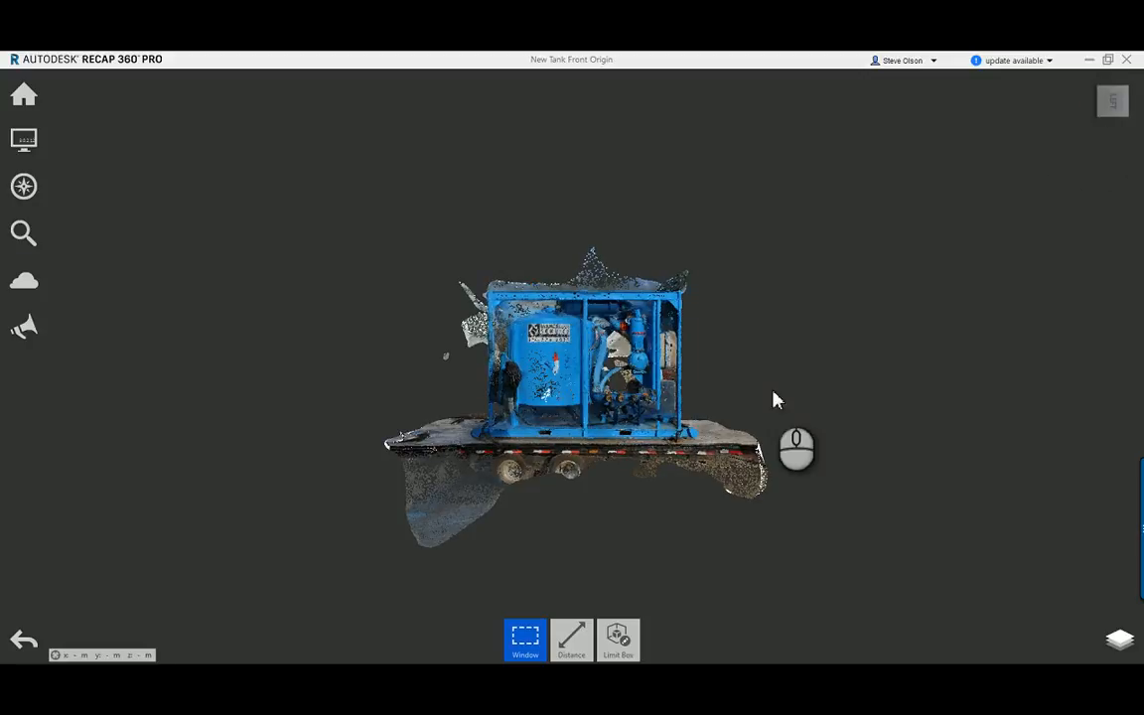
# - Add a new scan region named Tank to the project
pyautogui.click(1119, 641)
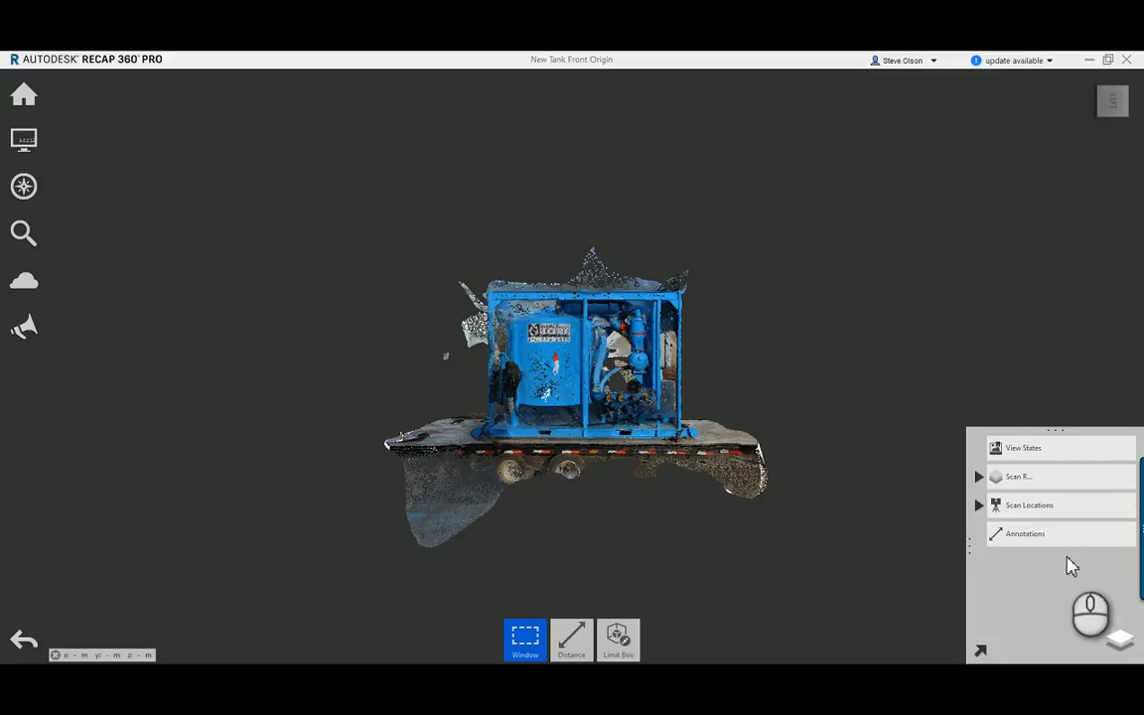
pyautogui.click(978, 477)
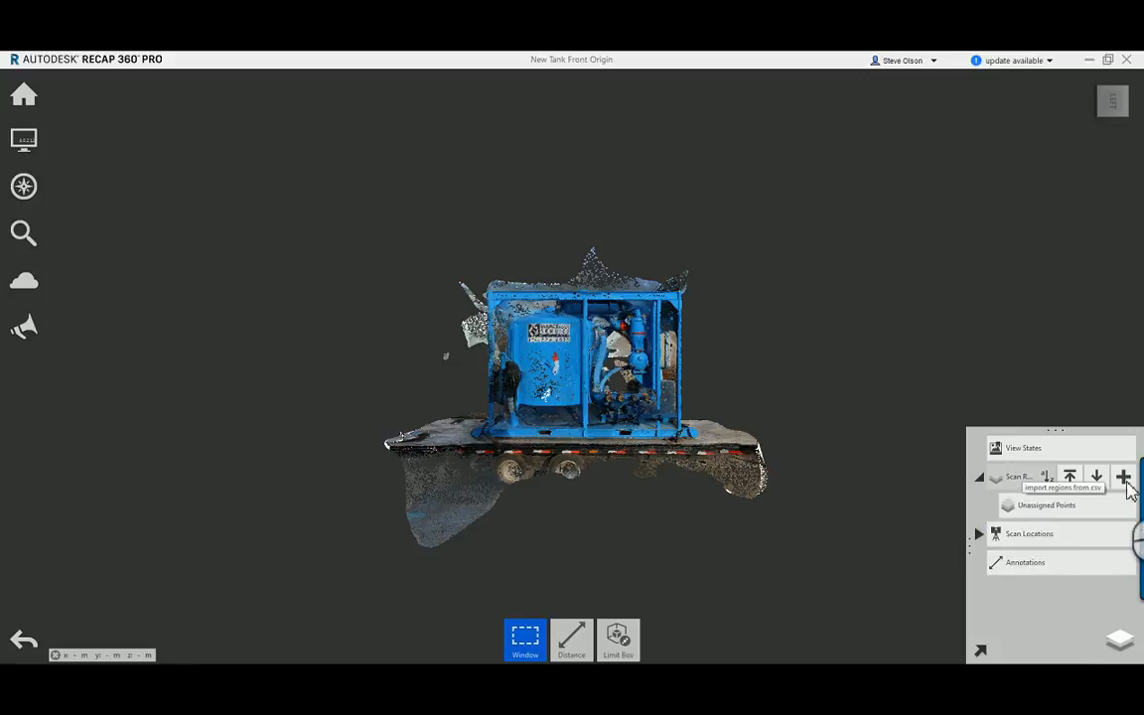
pyautogui.click(1124, 479)
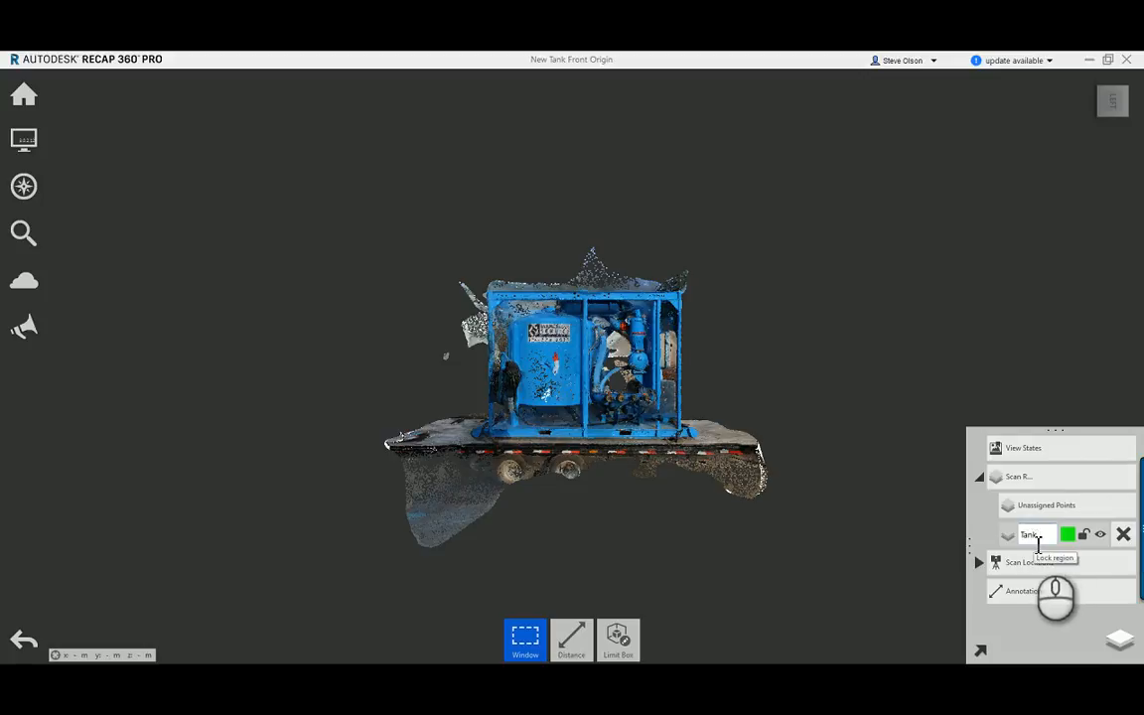
pyautogui.click(911, 334)
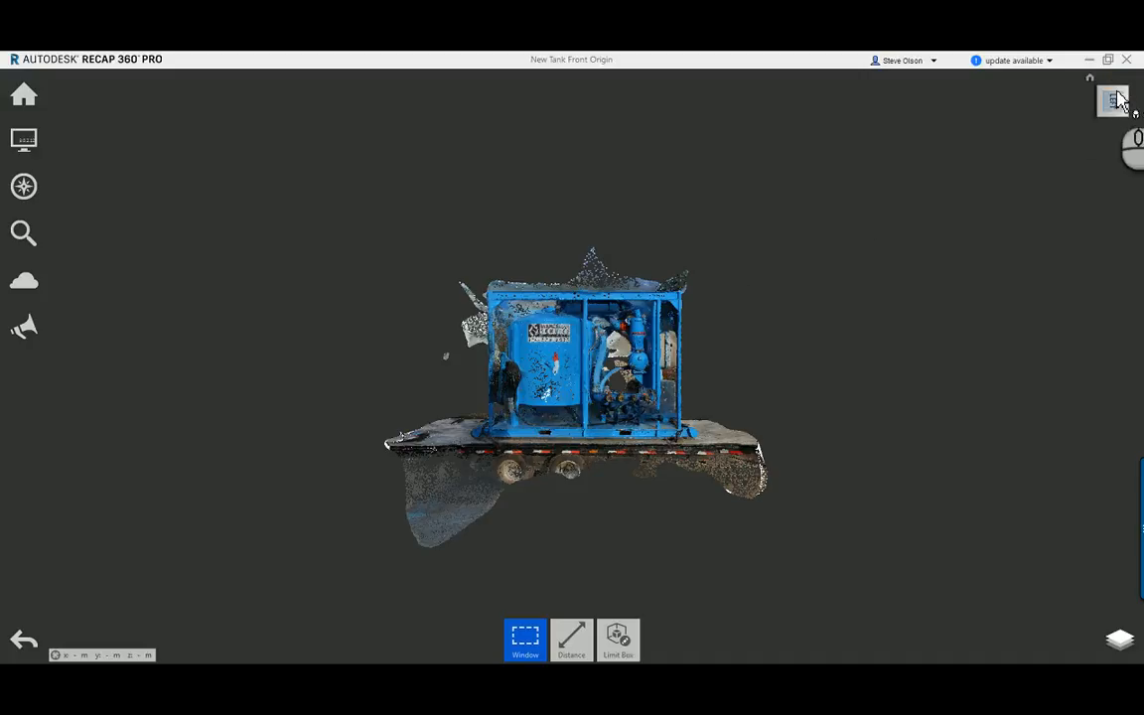
# - From the Back view, window-select the points inside the blue tank frame and assign them to the Tank region
pyautogui.click(1114, 85)
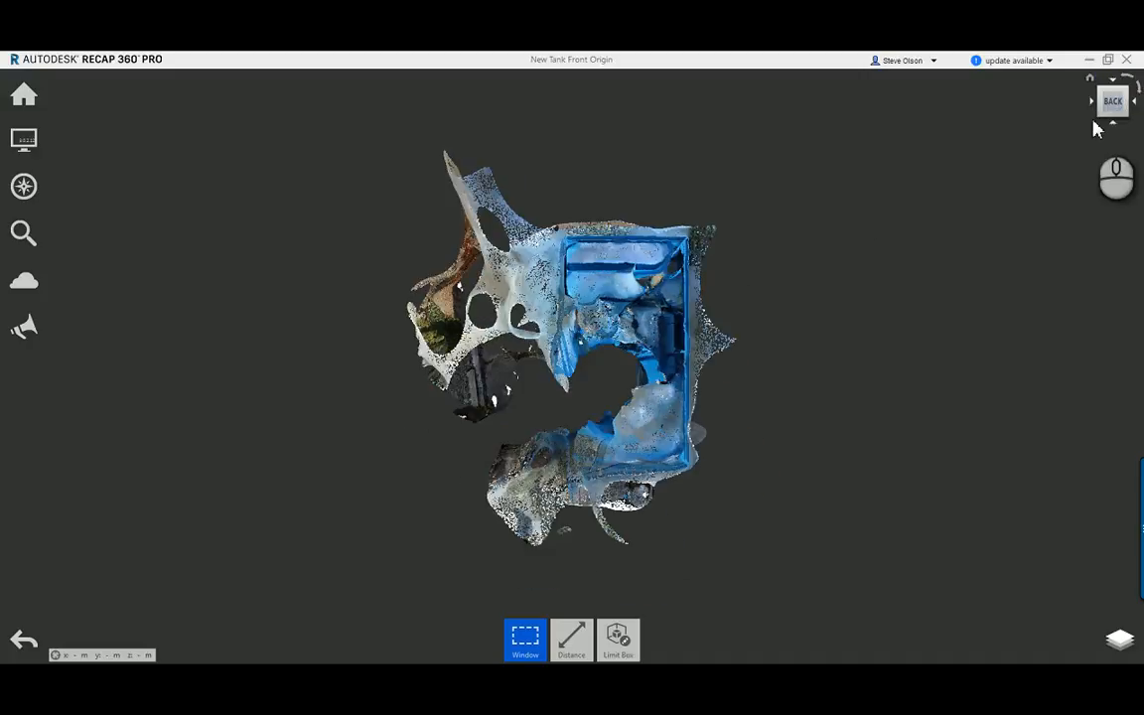
pyautogui.scroll(5, 602, 260)
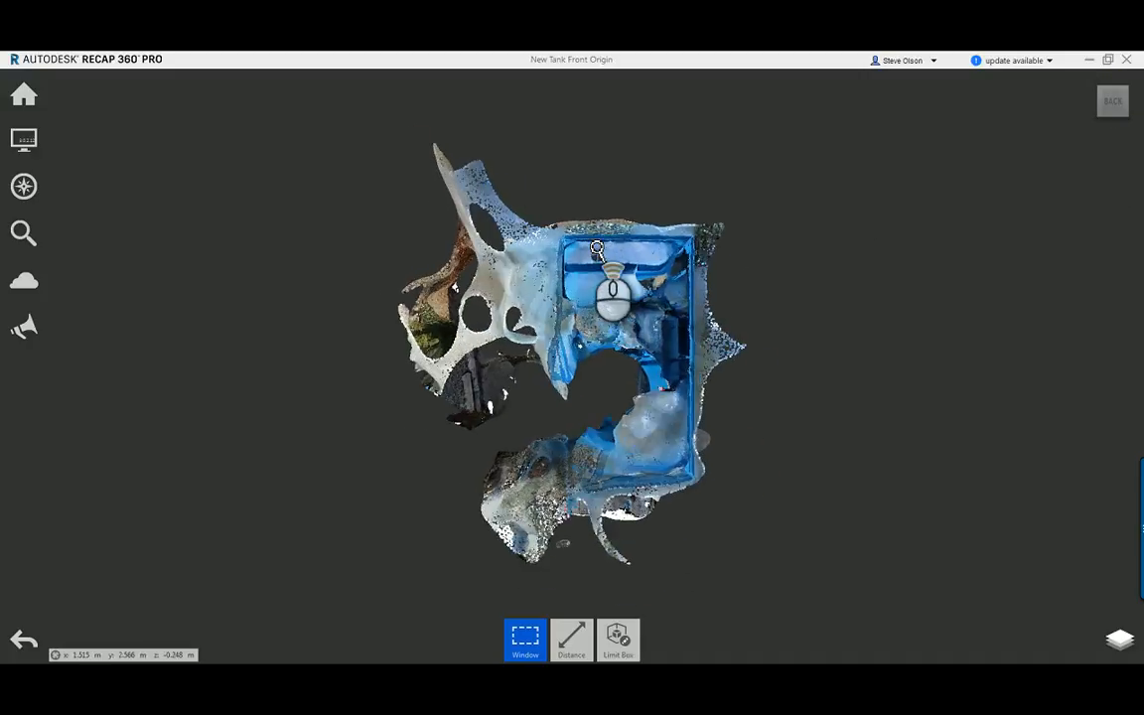
pyautogui.click(529, 648)
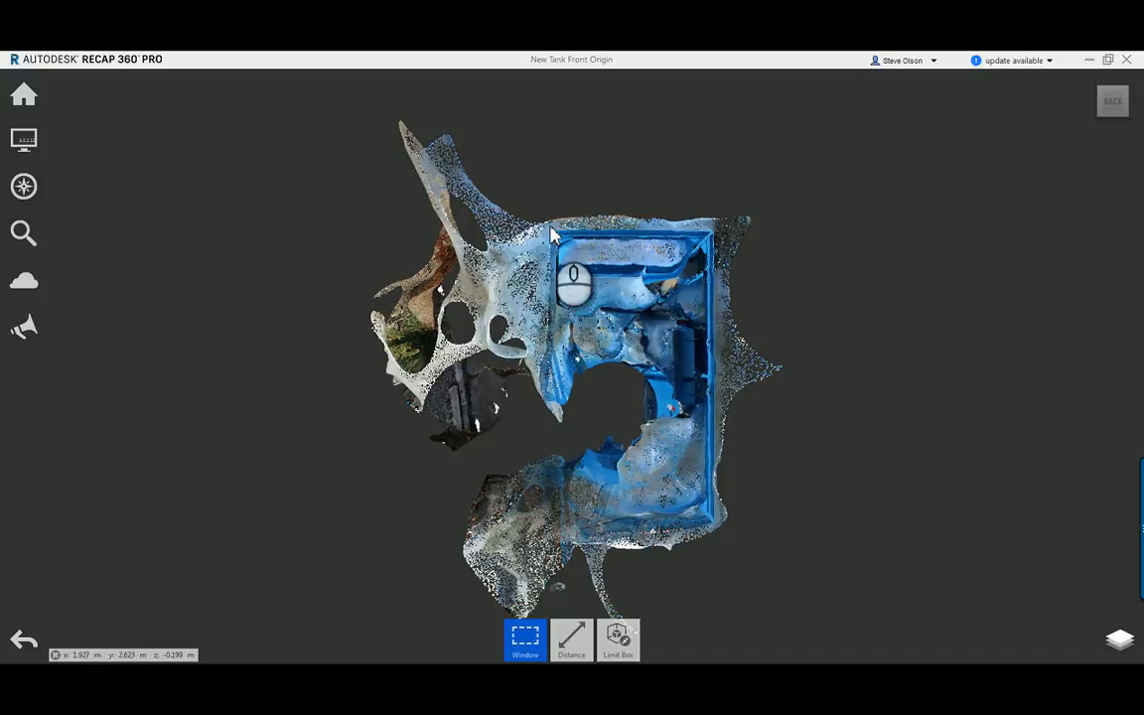
pyautogui.moveTo(553, 239); pyautogui.dragTo(726, 560)
pyautogui.moveTo(534, 658)
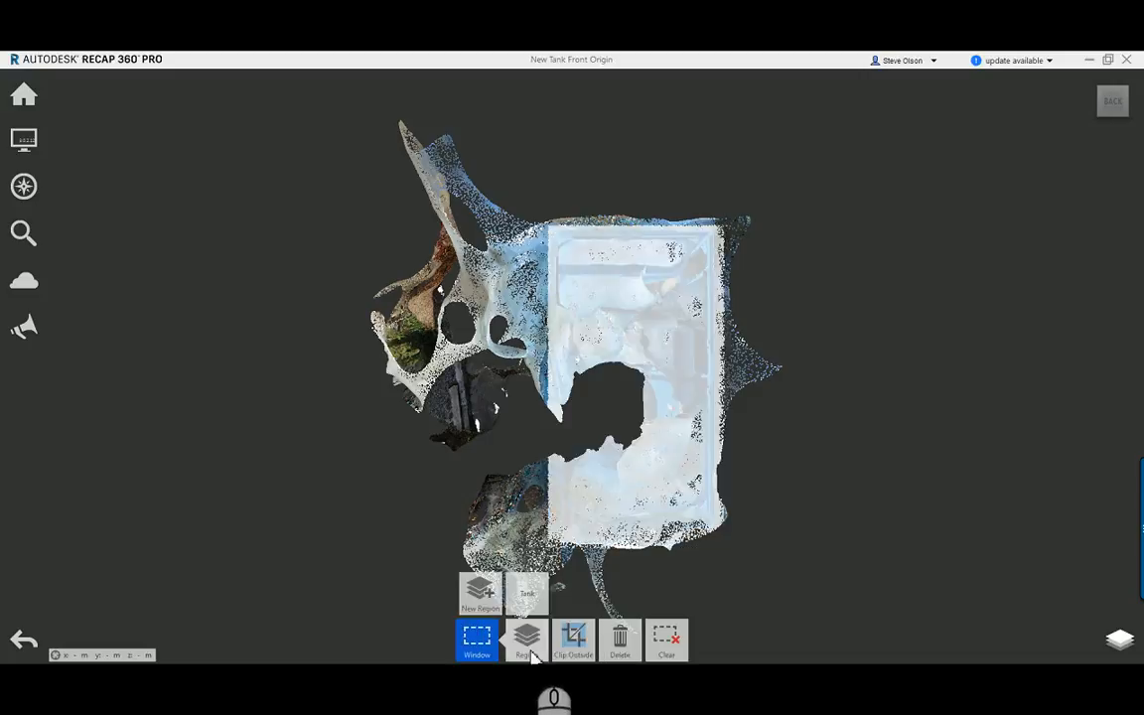
pyautogui.click(533, 599)
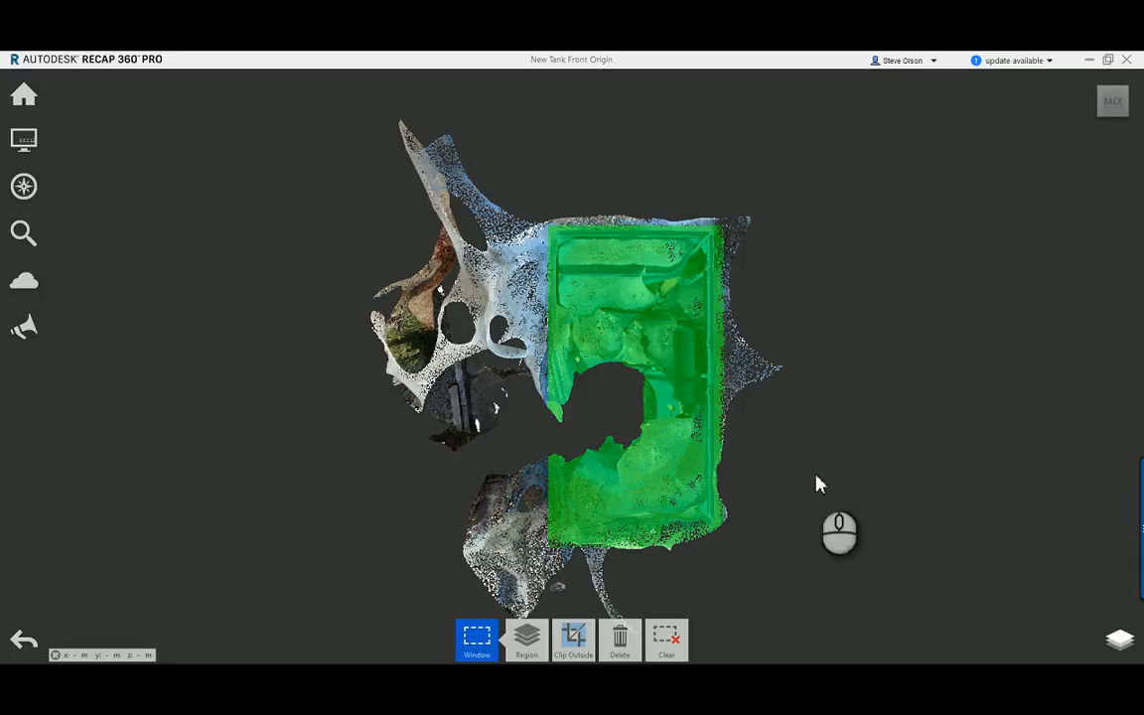
# - Hide the Tank scan region so that only the unassigned points are displayed
pyautogui.click(1118, 643)
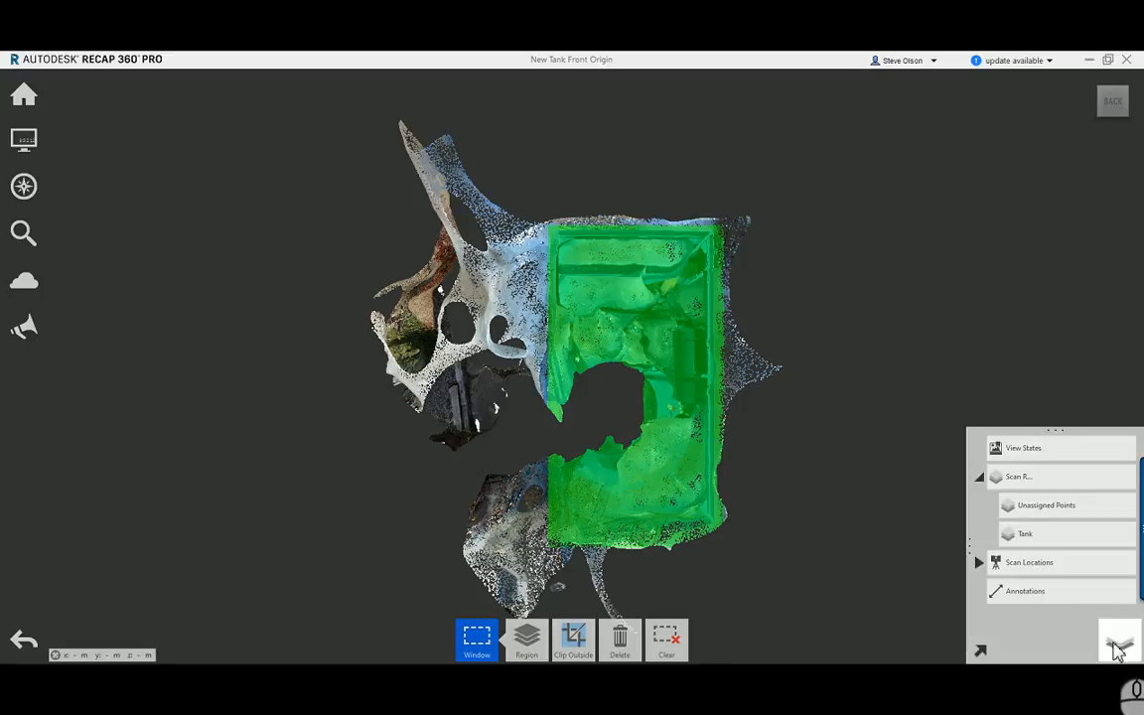
pyautogui.moveTo(1112, 536)
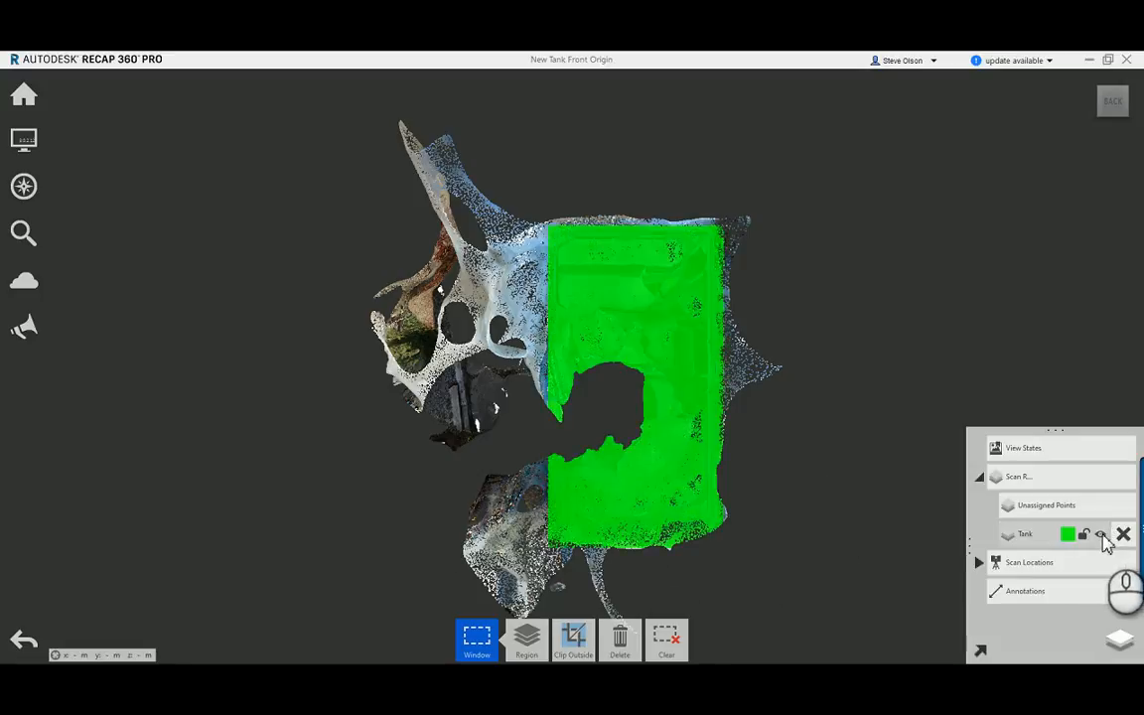
pyautogui.click(1101, 535)
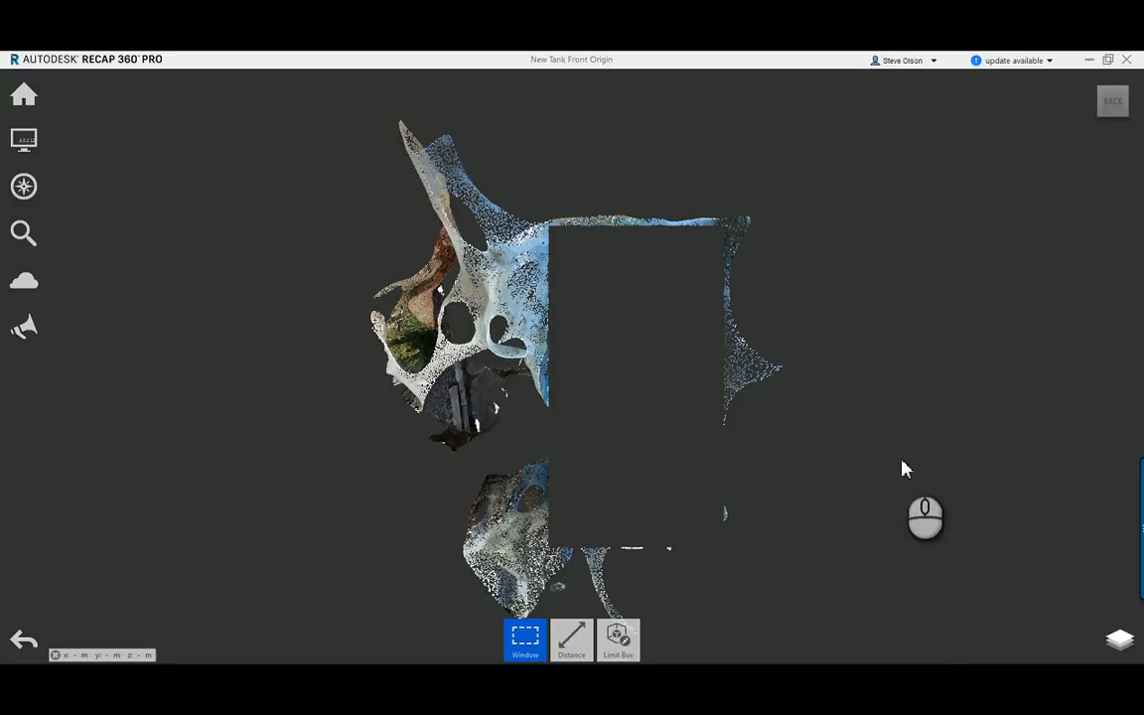
# - Window-select all the visible unassigned points and assign them to a new scan region named Extra Points
pyautogui.moveTo(871, 427); pyautogui.dragTo(817, 337, button='middle')
pyautogui.scroll(-5, 817, 343)
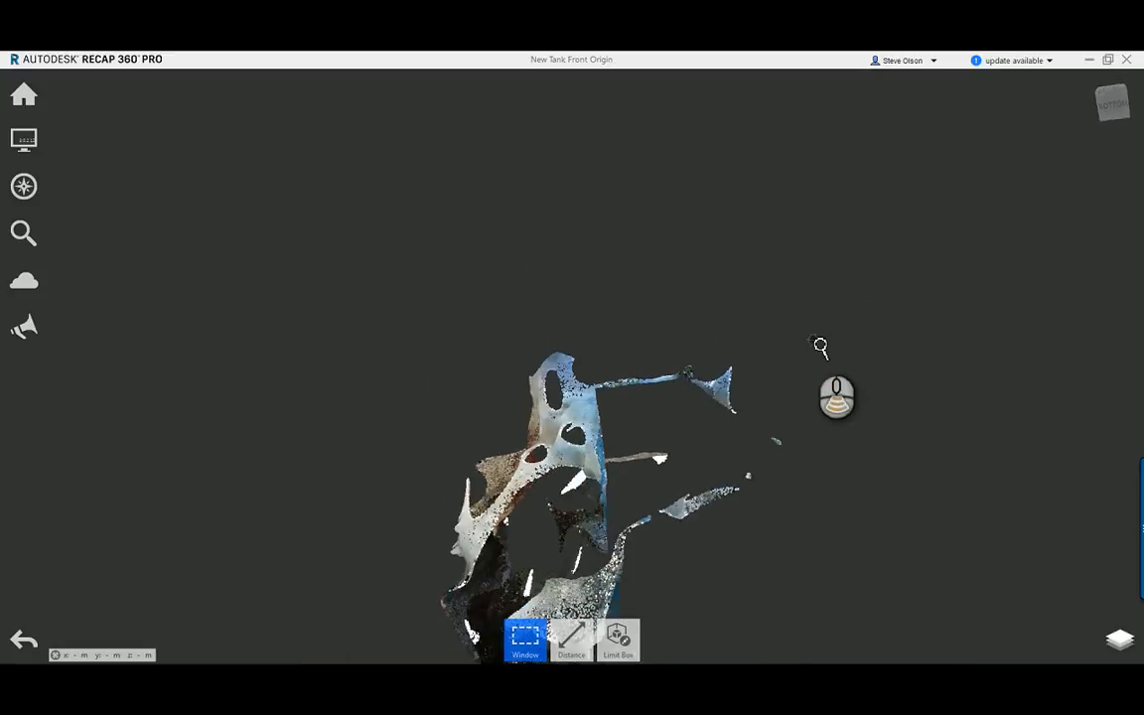
pyautogui.scroll(-1, 819, 345)
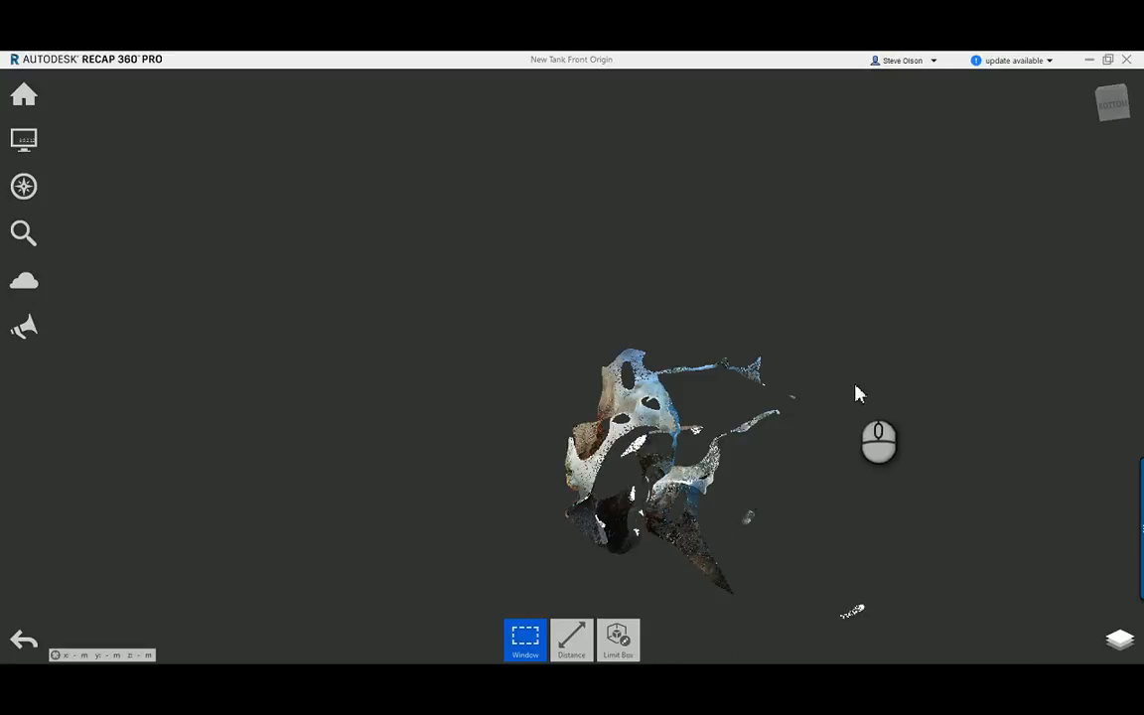
pyautogui.moveTo(464, 265); pyautogui.dragTo(877, 640)
pyautogui.moveTo(519, 649)
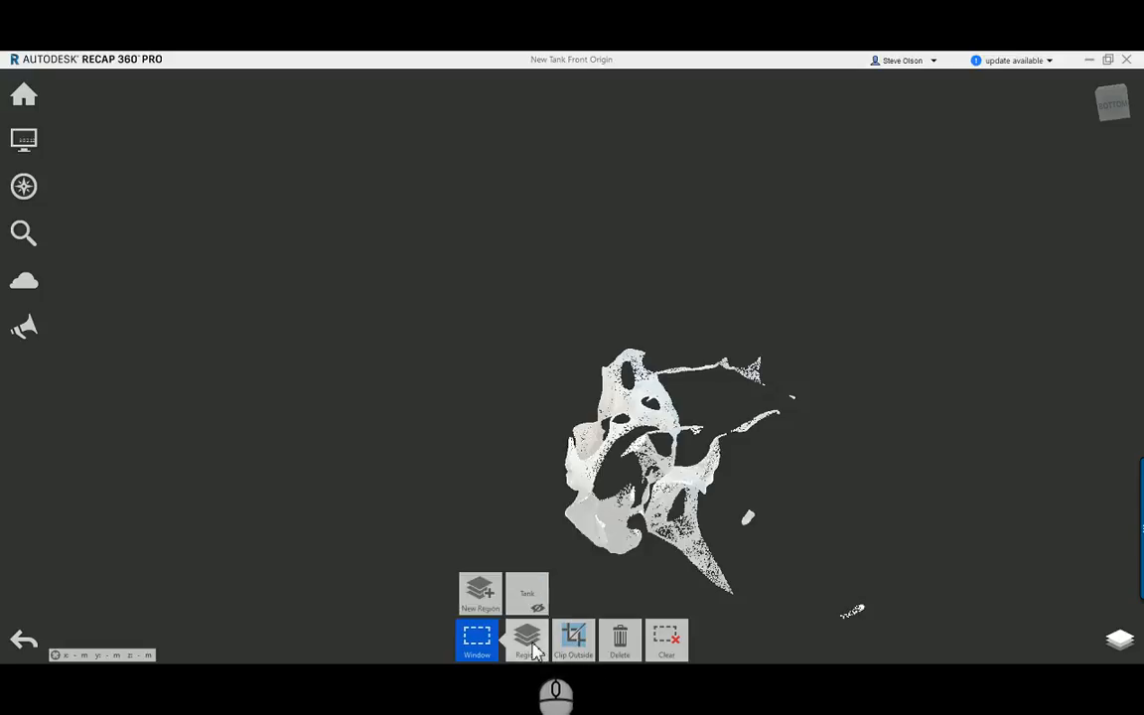
pyautogui.click(479, 594)
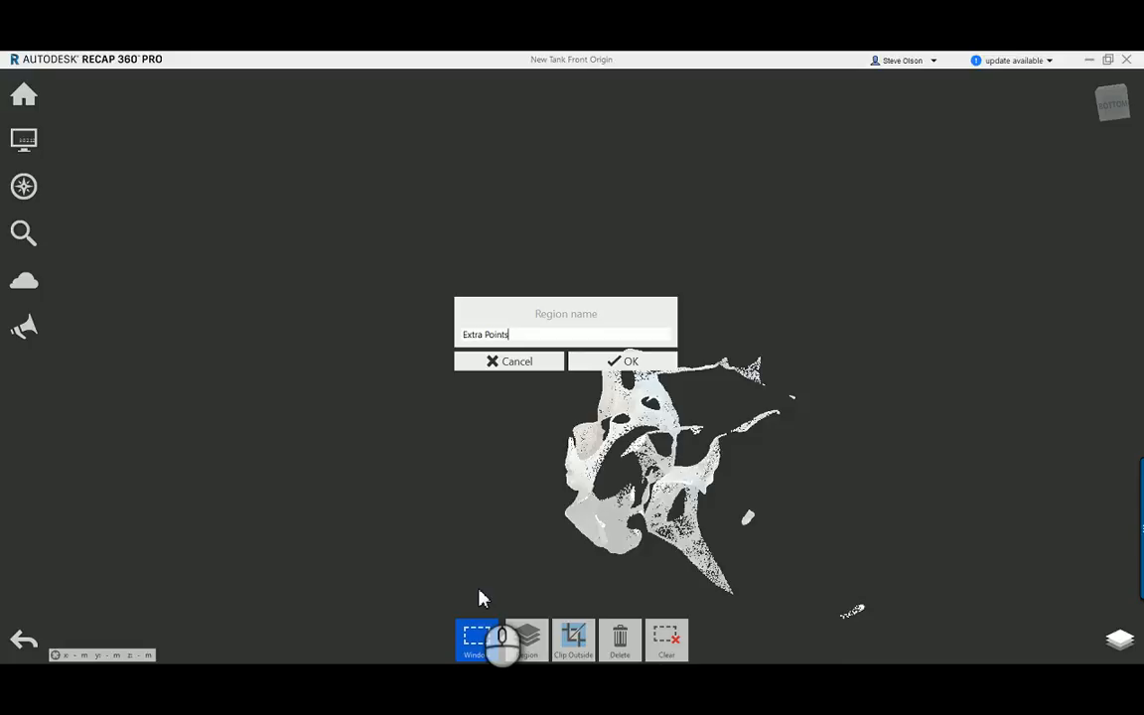
pyautogui.click(646, 363)
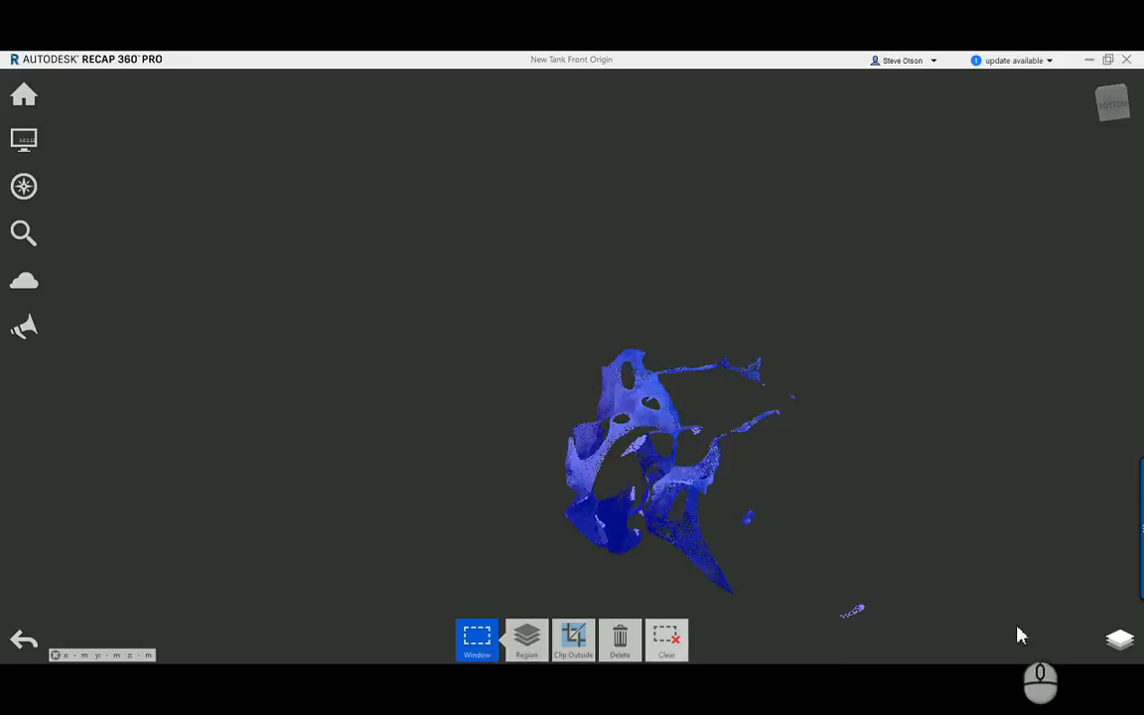
# - Hide the Extra Points scan region and make the Tank region visible again
pyautogui.click(1119, 638)
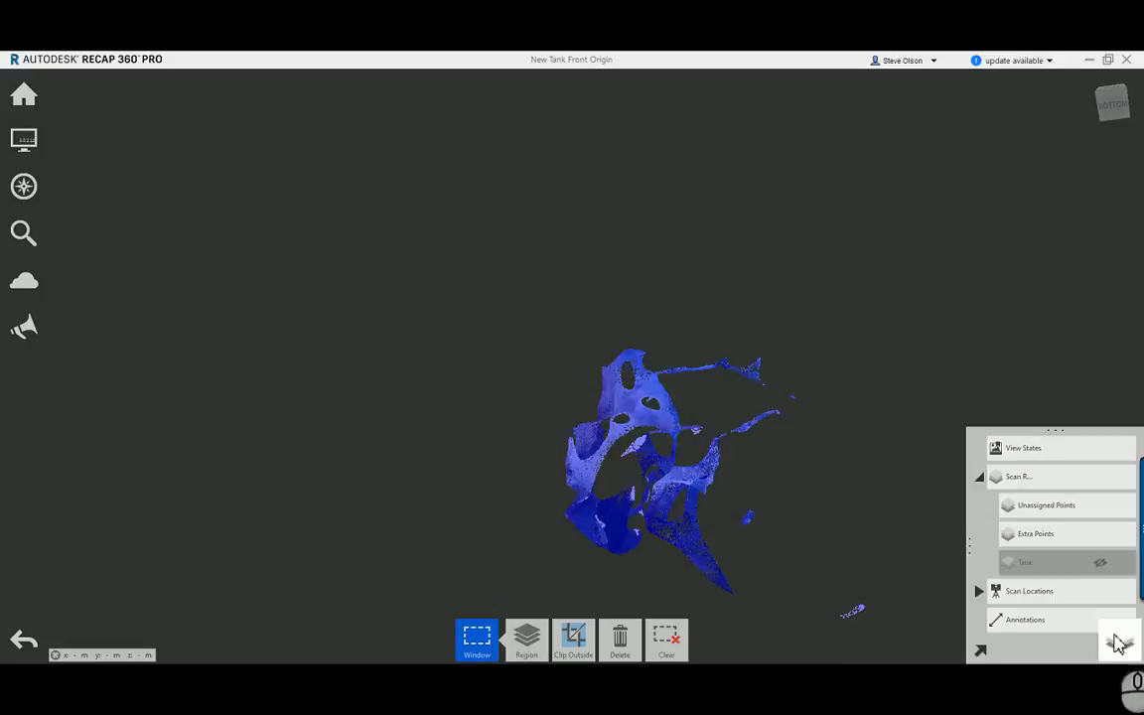
pyautogui.click(1100, 536)
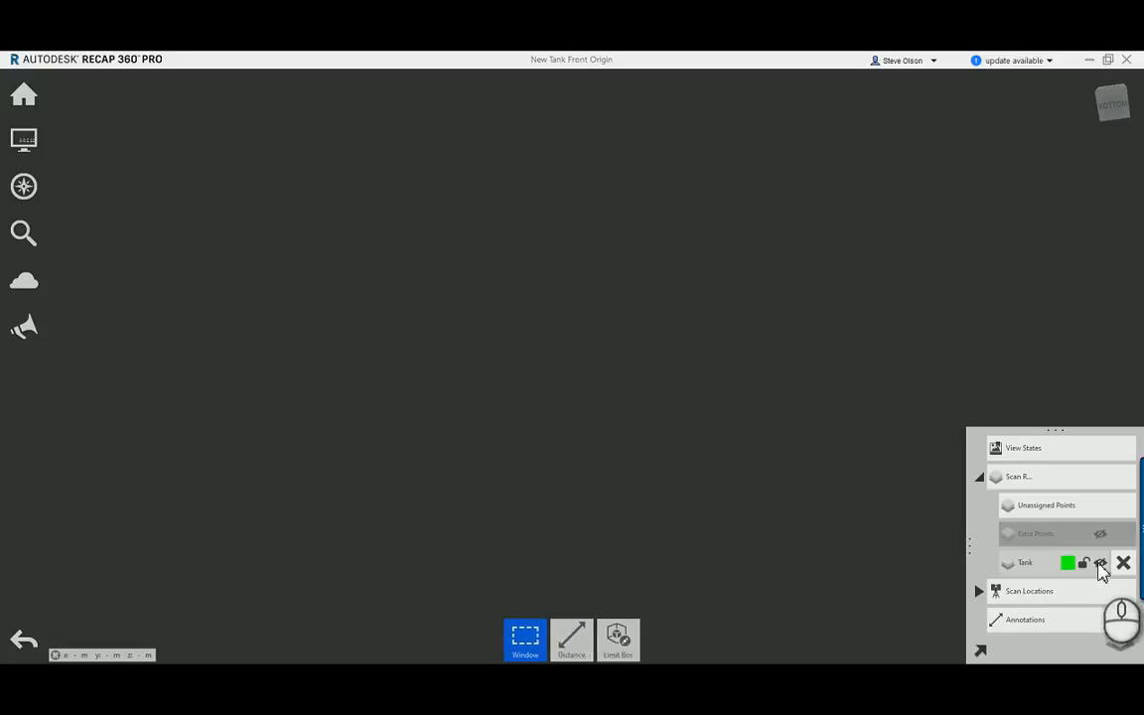
pyautogui.click(1100, 563)
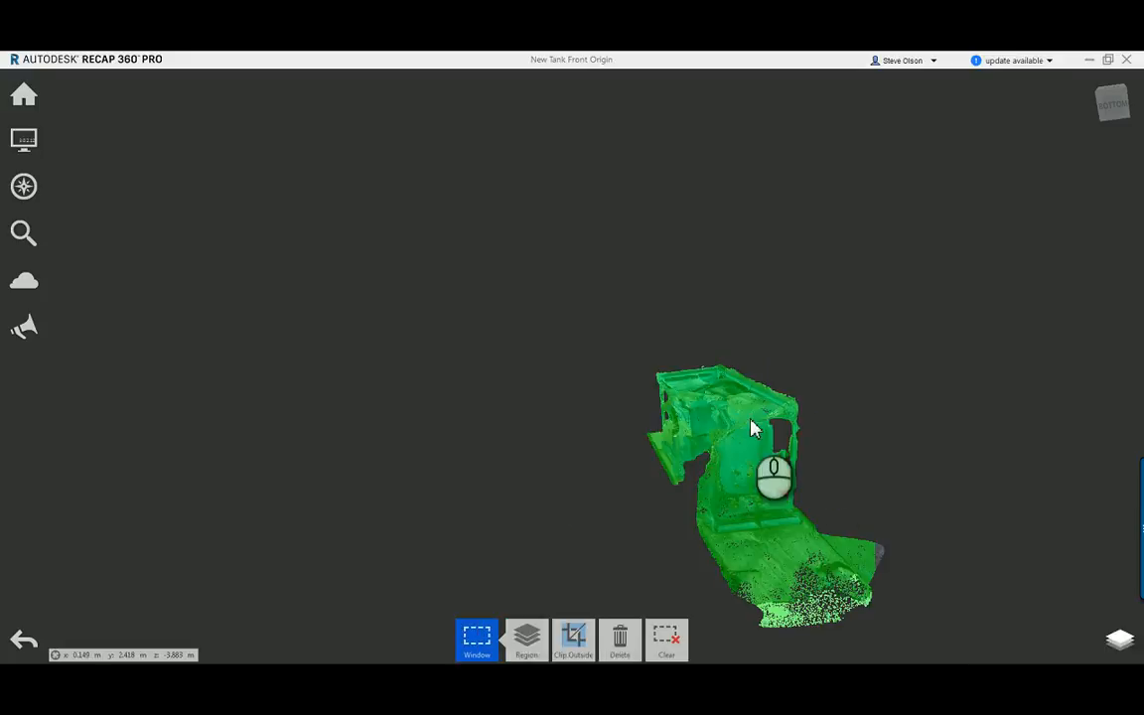
# - From the Left view, window-select the deck and stray points extending above the blue tank frame and assign them to Extra Points
pyautogui.keyDown('shift'); pyautogui.moveTo(752, 427); pyautogui.dragTo(683, 375, button='middle'); pyautogui.keyUp('shift')
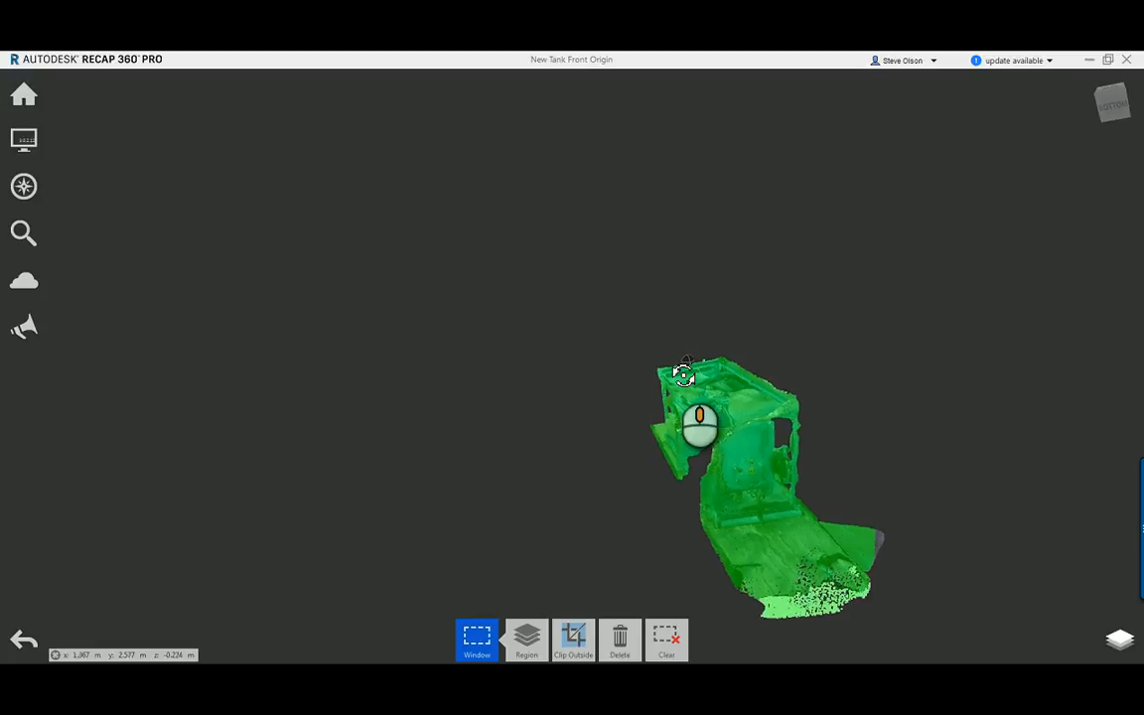
pyautogui.click(1114, 110)
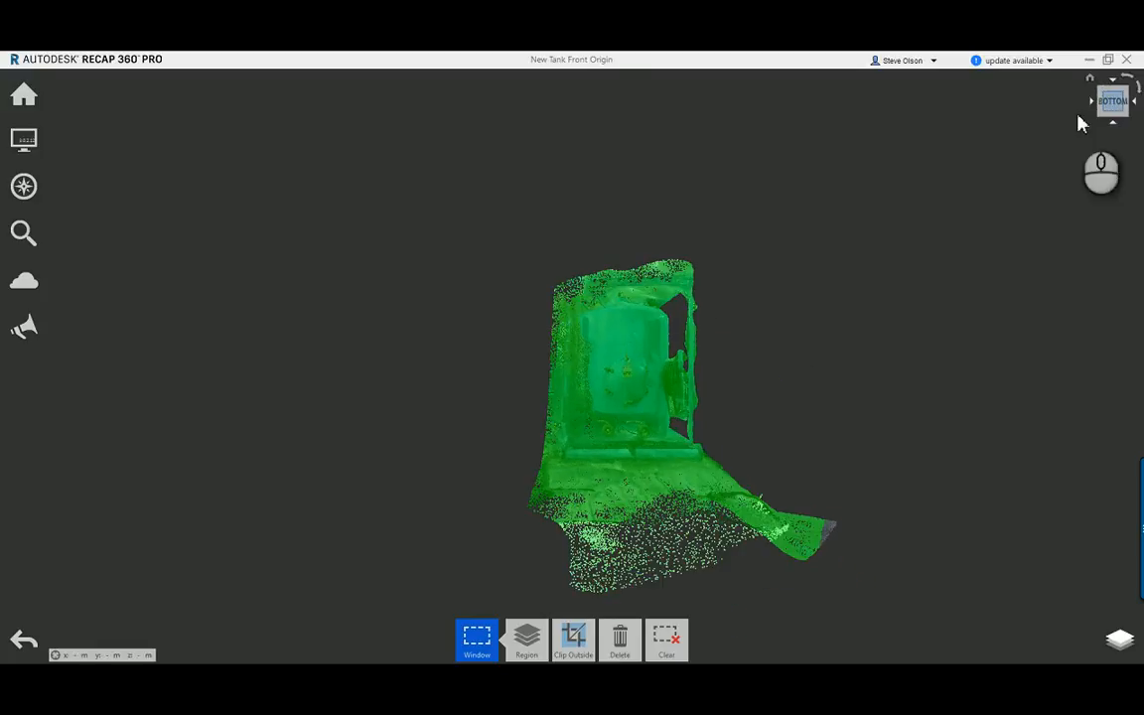
pyautogui.click(1135, 102)
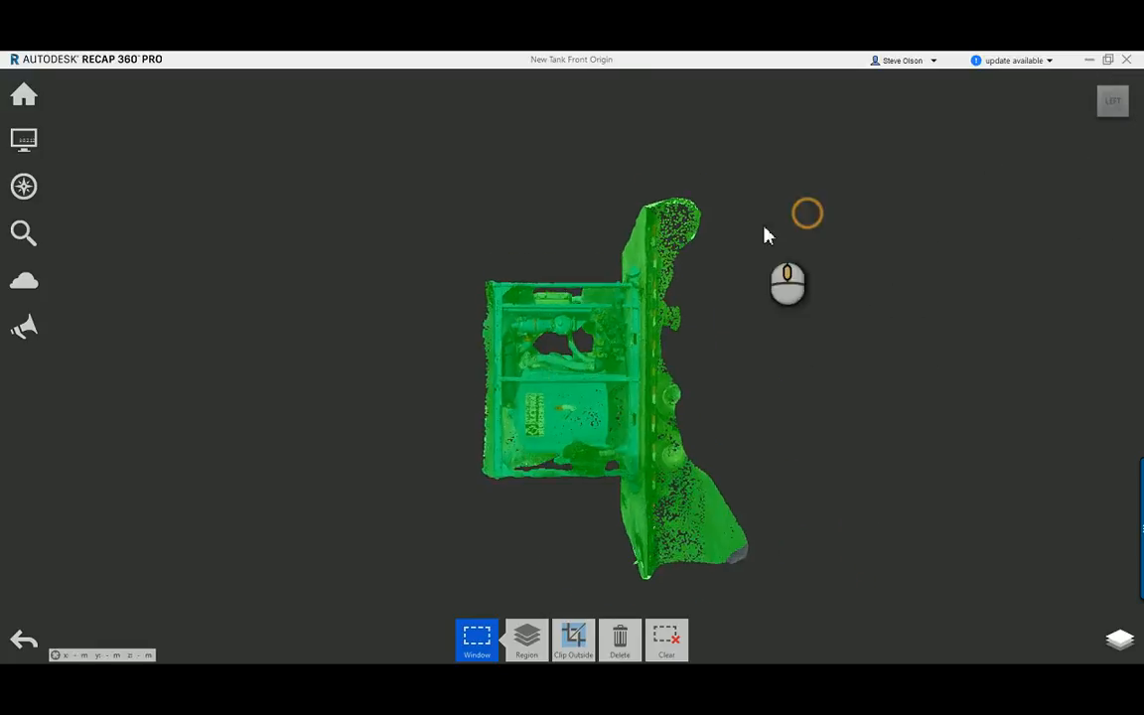
pyautogui.scroll(4, 640, 204)
pyautogui.scroll(2, 614, 196)
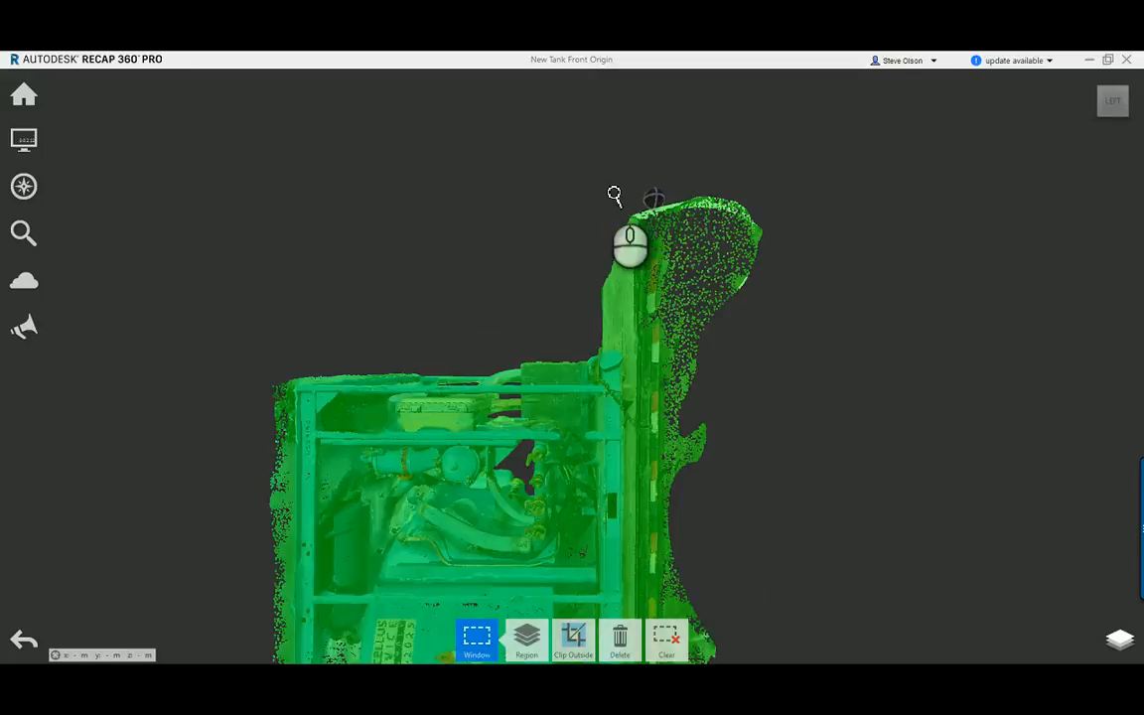
pyautogui.click(528, 640)
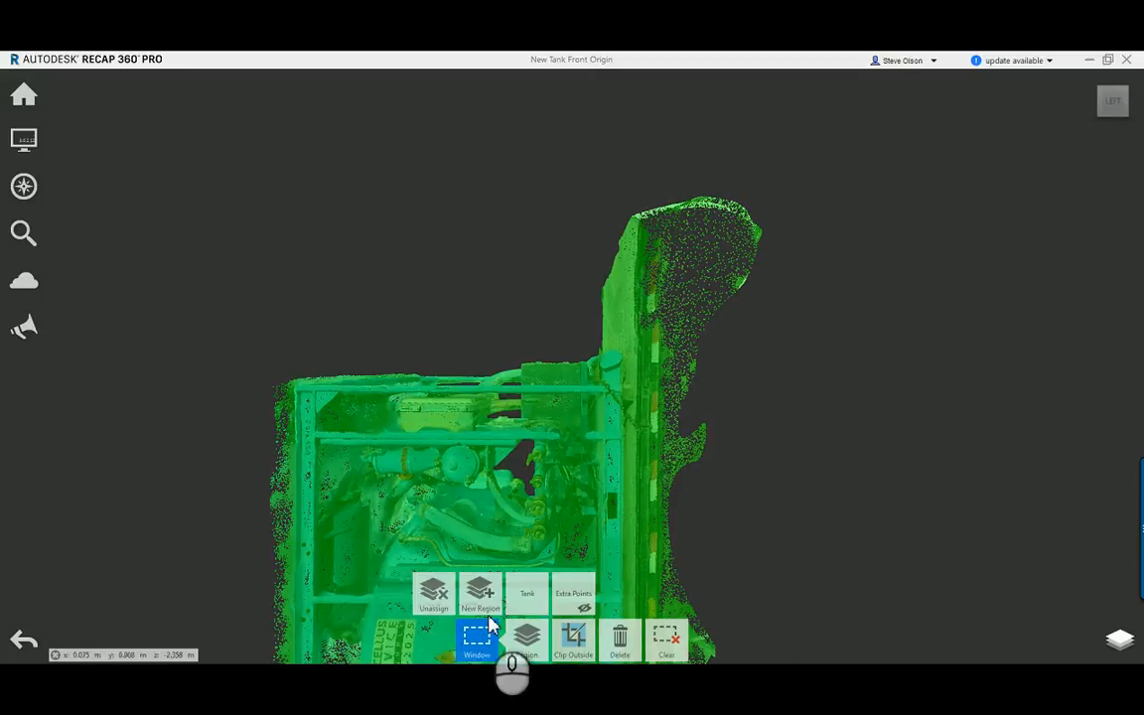
pyautogui.click(467, 641)
pyautogui.click(472, 586)
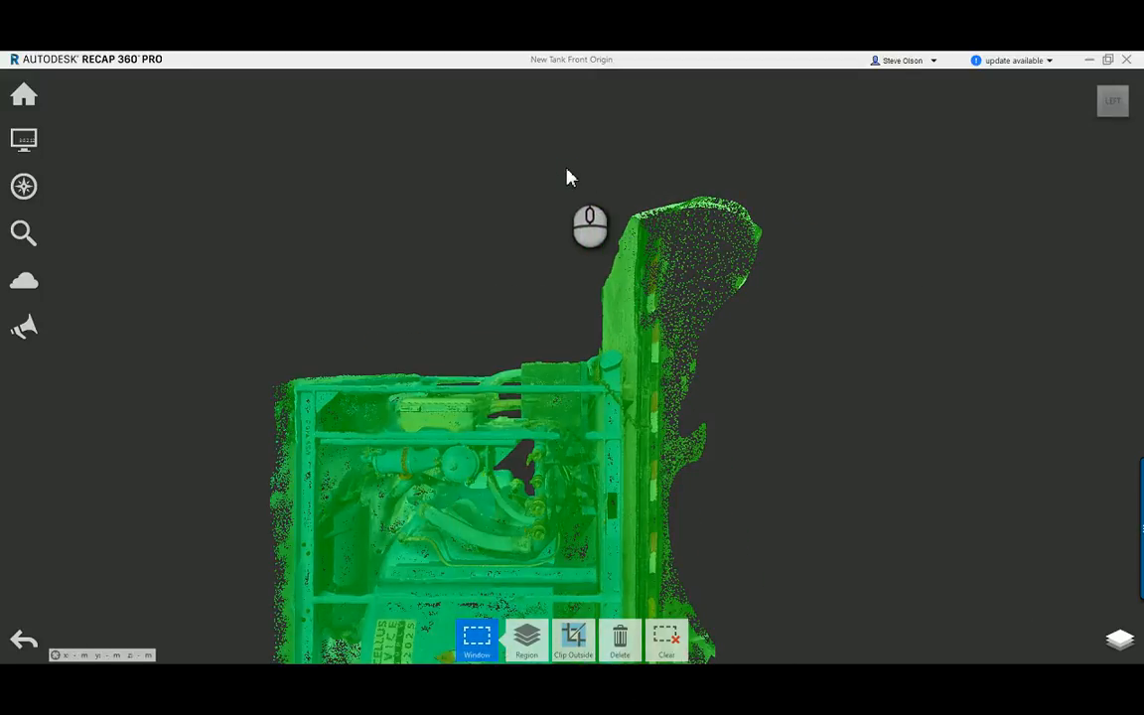
pyautogui.moveTo(566, 169); pyautogui.dragTo(792, 339)
pyautogui.moveTo(527, 645)
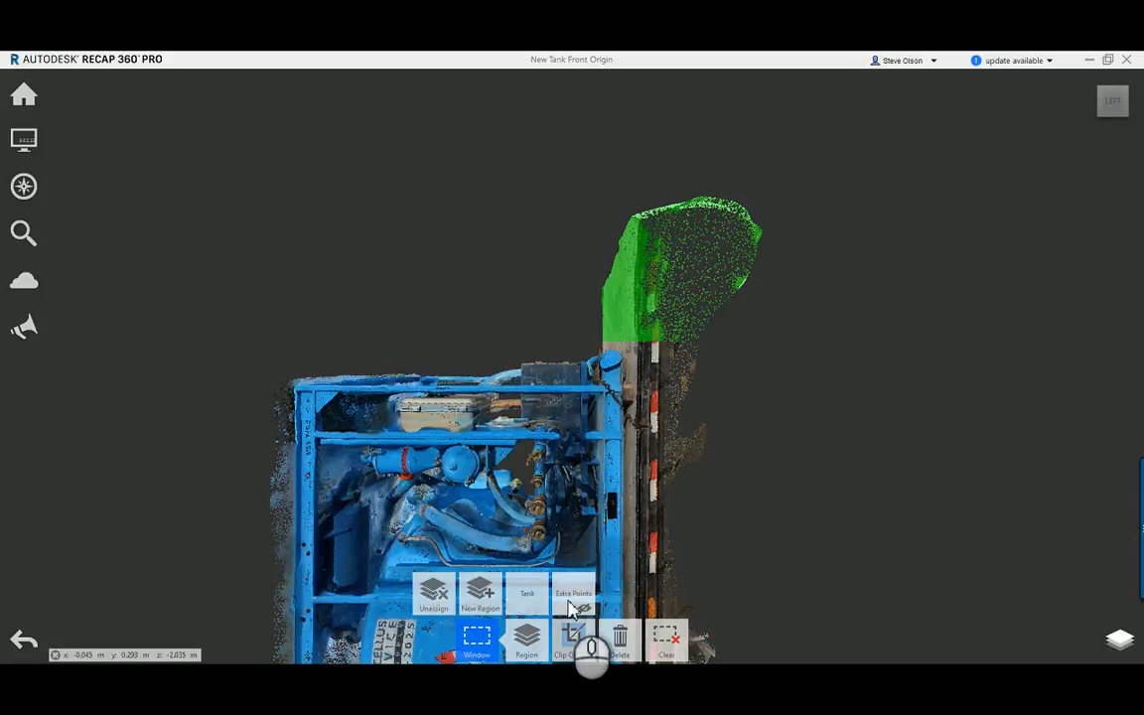
pyautogui.click(547, 601)
# - Window-select the deck and stray ground points below the blue tank frame and assign them to the Extra Points region
pyautogui.scroll(3, 728, 359)
pyautogui.scroll(-5, 732, 360)
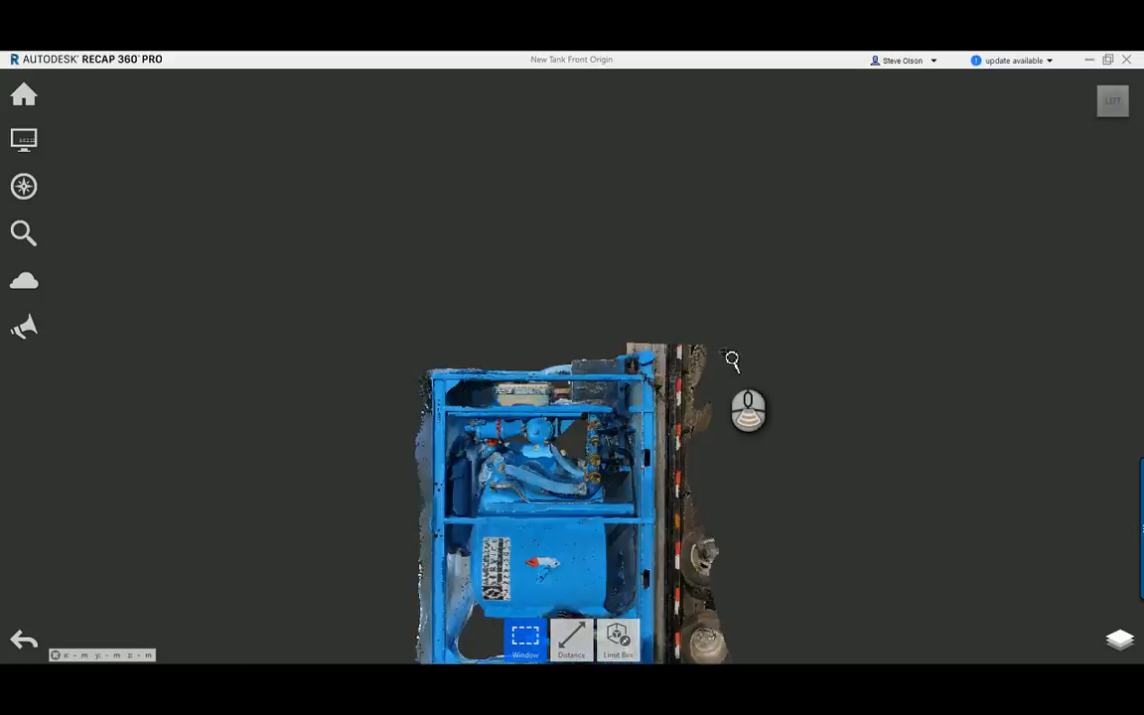
pyautogui.scroll(1, 728, 559)
pyautogui.scroll(2, 728, 559)
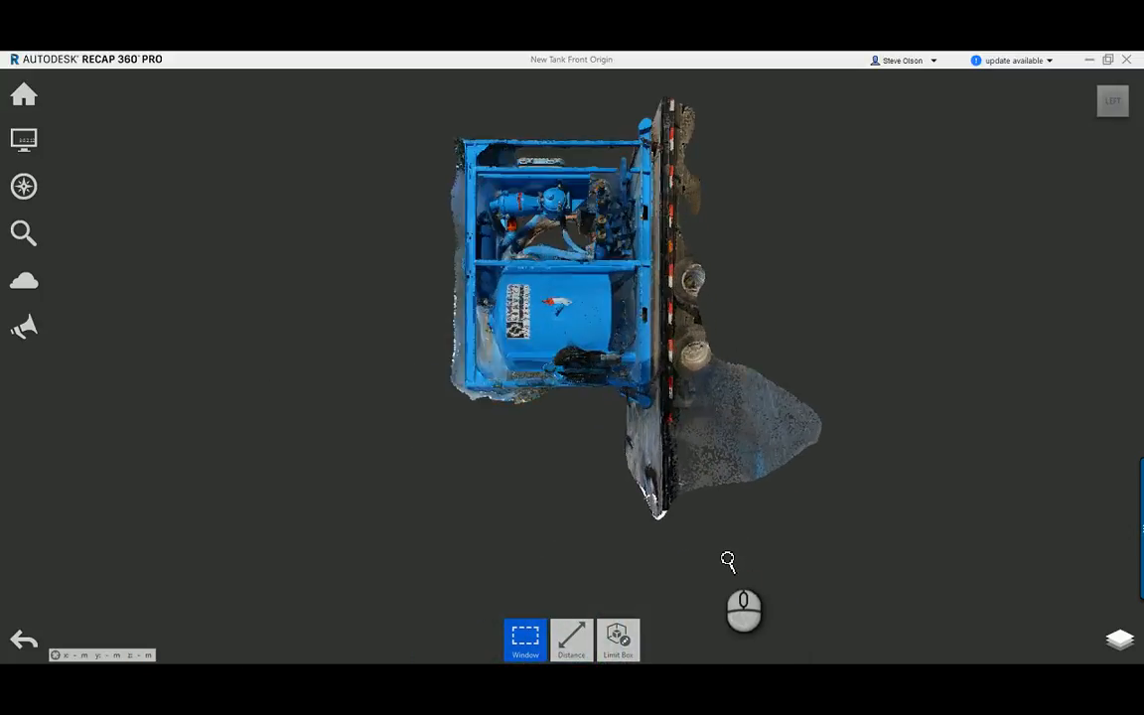
pyautogui.moveTo(605, 413); pyautogui.dragTo(790, 533)
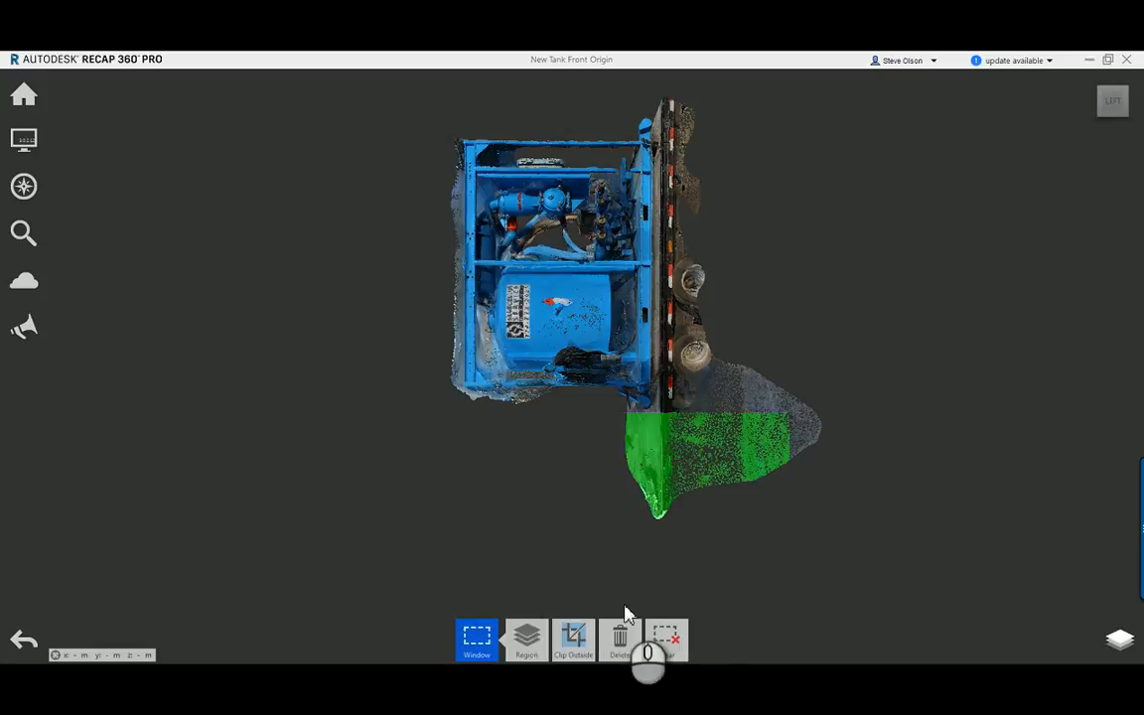
pyautogui.moveTo(526, 639)
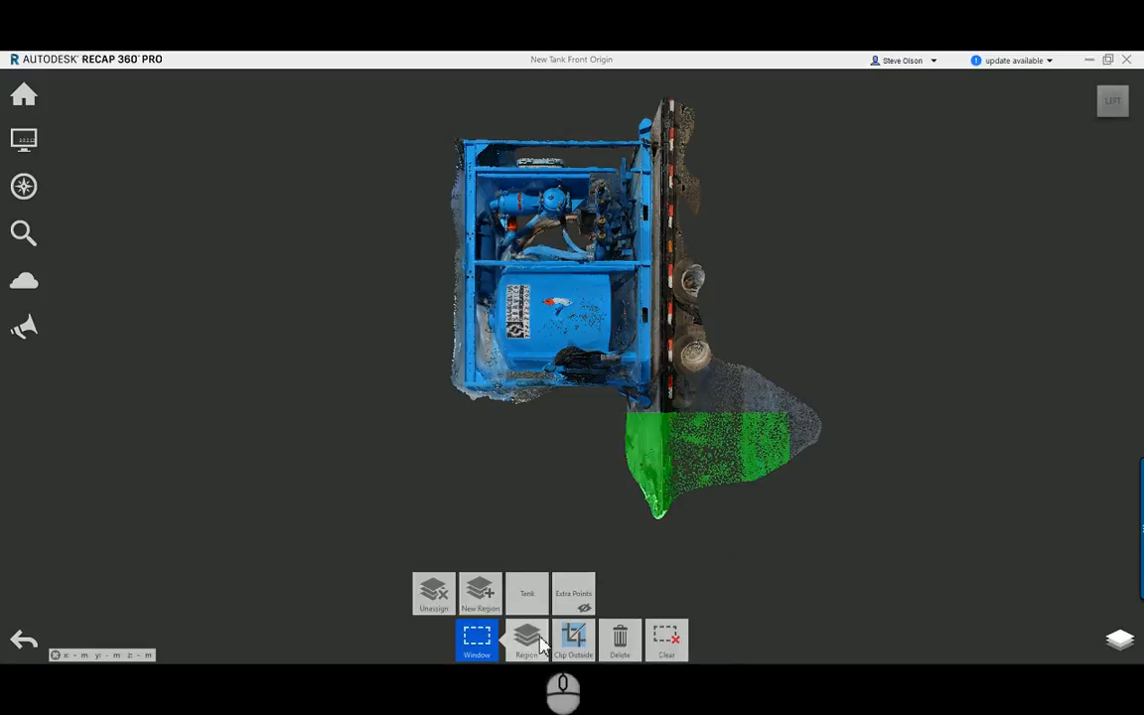
pyautogui.click(576, 596)
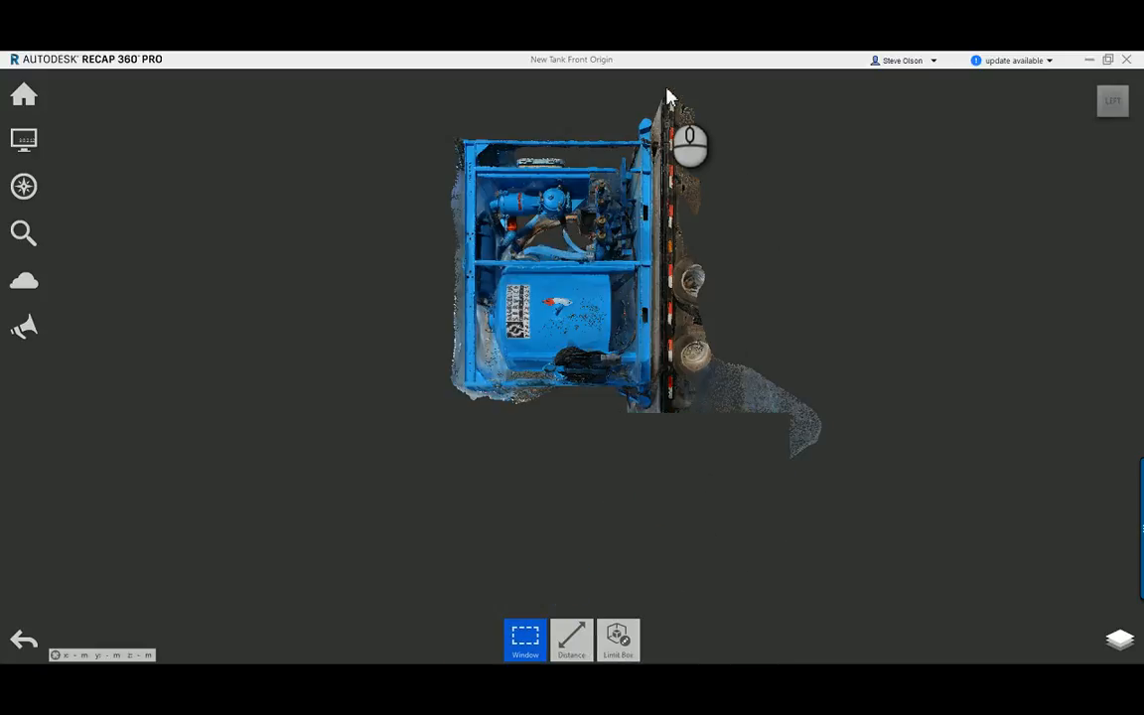
# - Window-select the striped deck edge, wheels and remaining ground points beside the tank frame and assign them to Extra Points
pyautogui.moveTo(665, 84); pyautogui.dragTo(830, 480)
pyautogui.moveTo(534, 645)
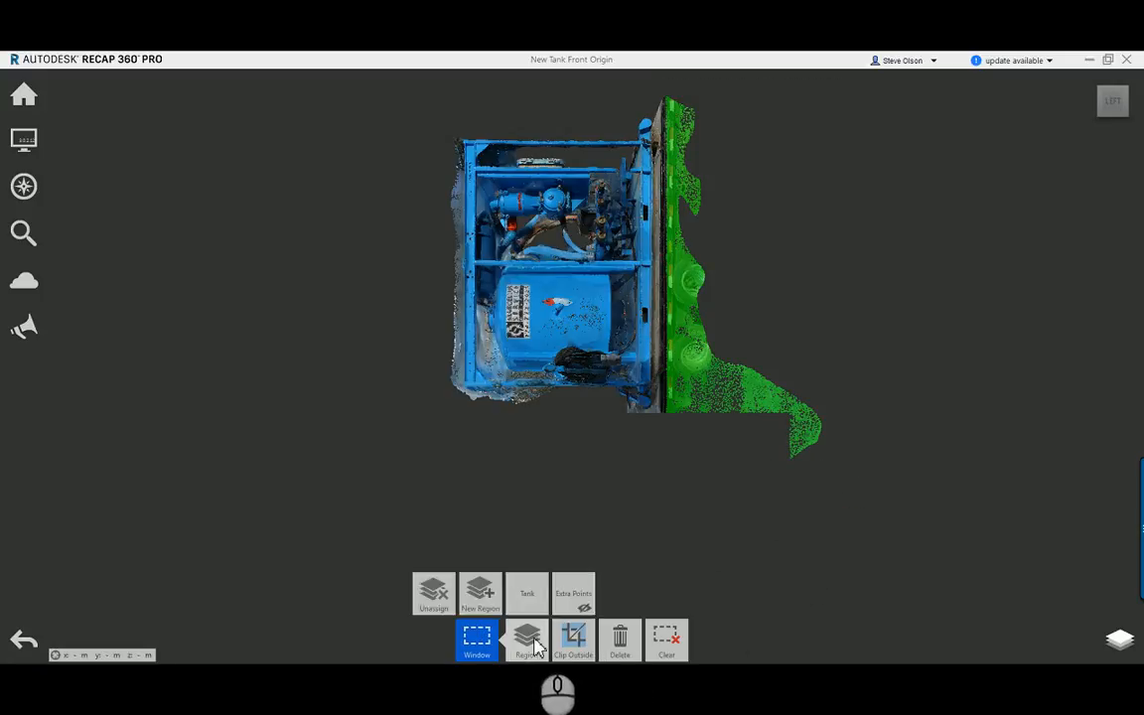
pyautogui.click(573, 593)
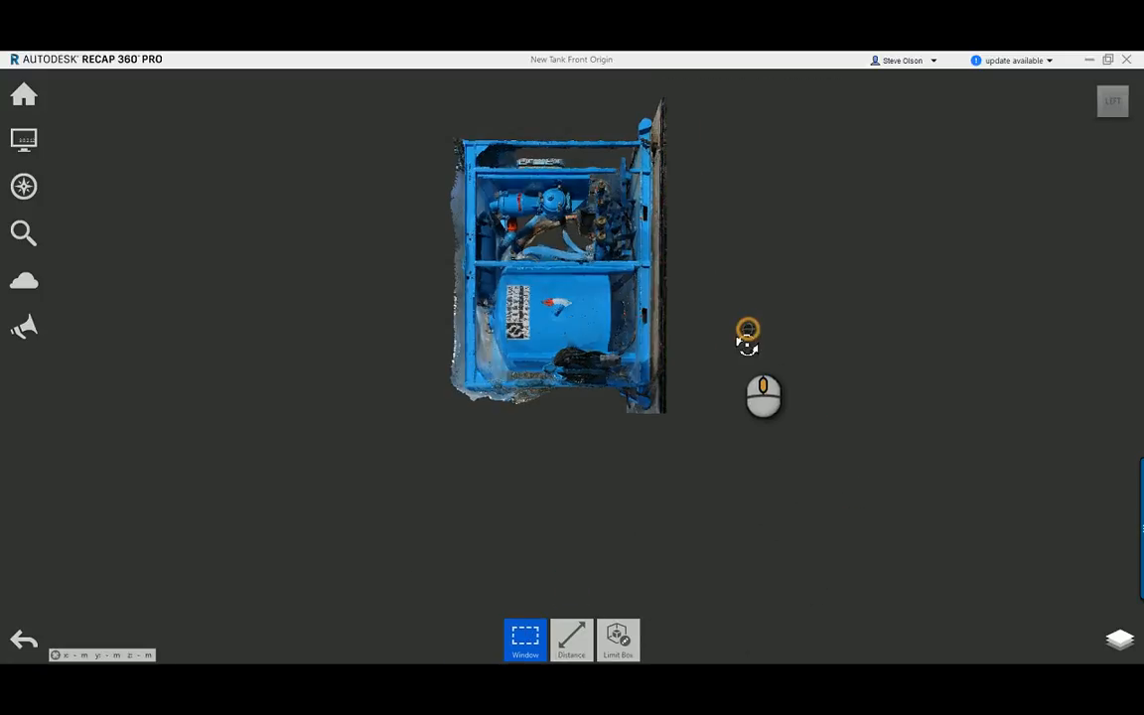
# - Inspect the trimmed tank point cloud from the Top view and several other angles for leftover surplus points
pyautogui.moveTo(747, 343)
pyautogui.mouseDown(button='middle')
pyautogui.moveTo(740, 331)
pyautogui.moveTo(705, 350)
pyautogui.moveTo(667, 393)
pyautogui.moveTo(692, 332)
pyautogui.moveTo(646, 426)
pyautogui.moveTo(549, 503)
pyautogui.moveTo(743, 375)
pyautogui.mouseUp(button='middle')
pyautogui.scroll(3, 771, 351)
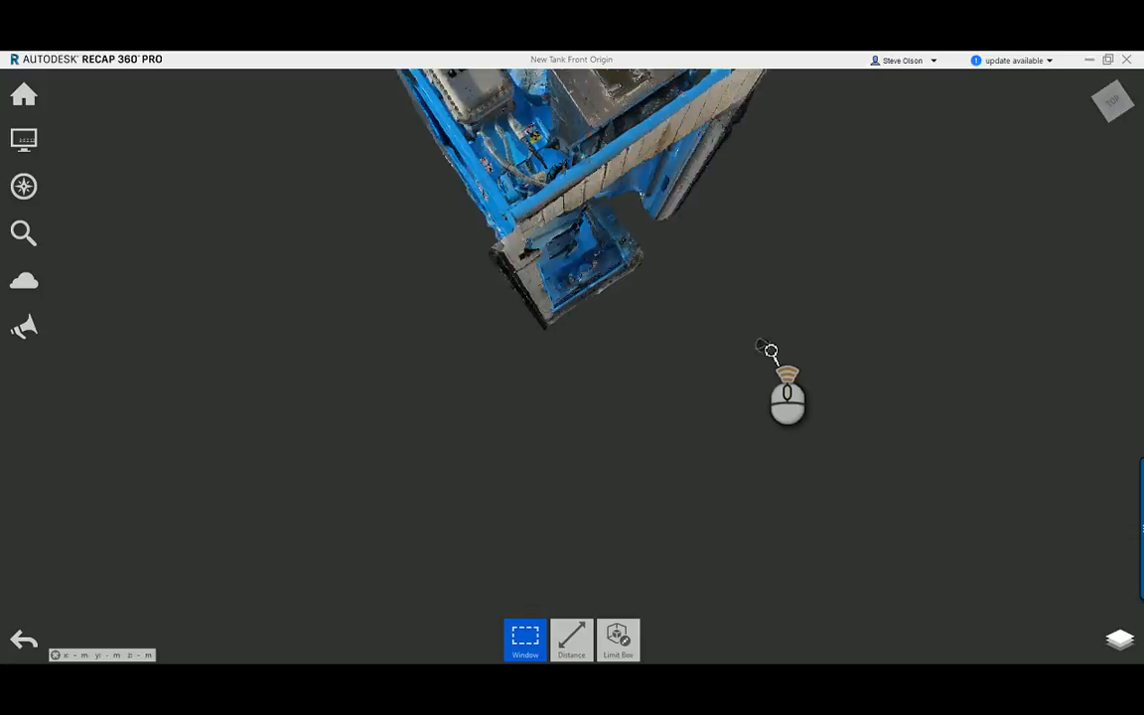
pyautogui.scroll(-5, 770, 350)
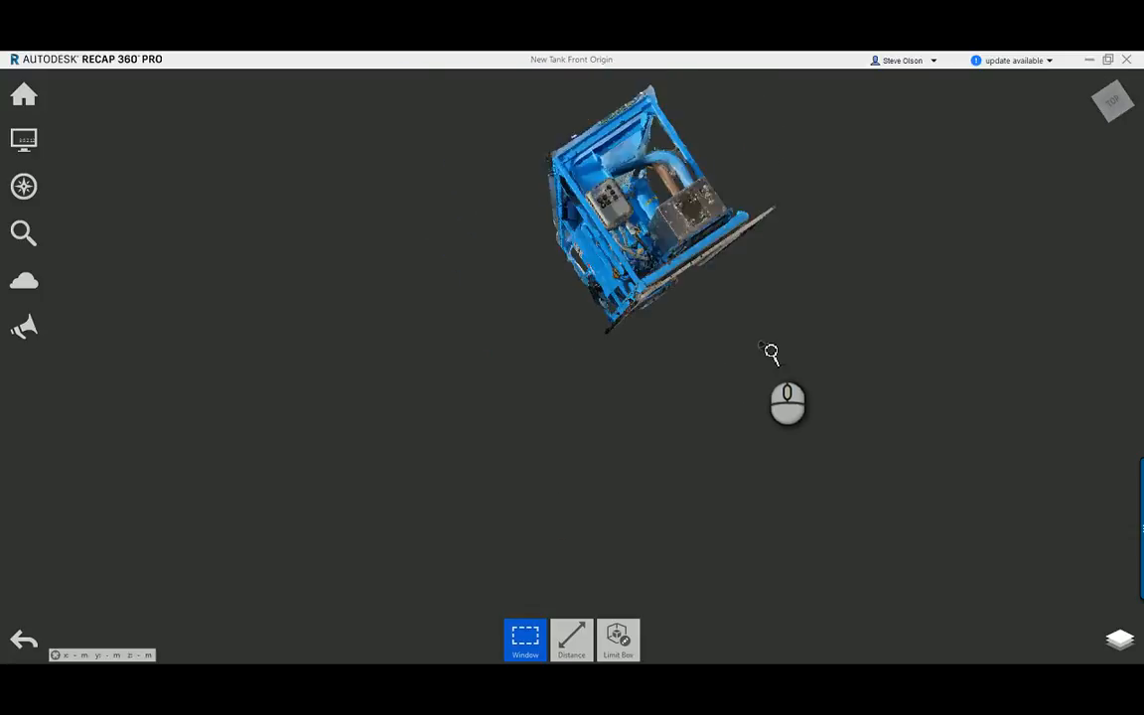
pyautogui.click(1100, 132)
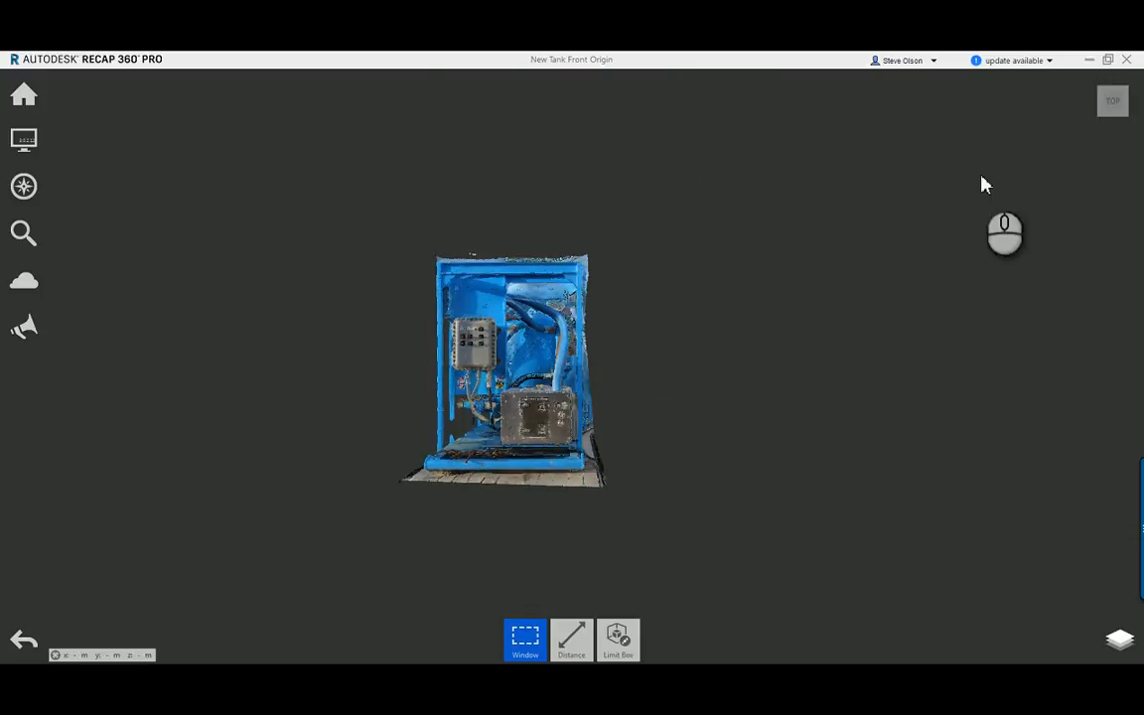
pyautogui.click(1125, 89)
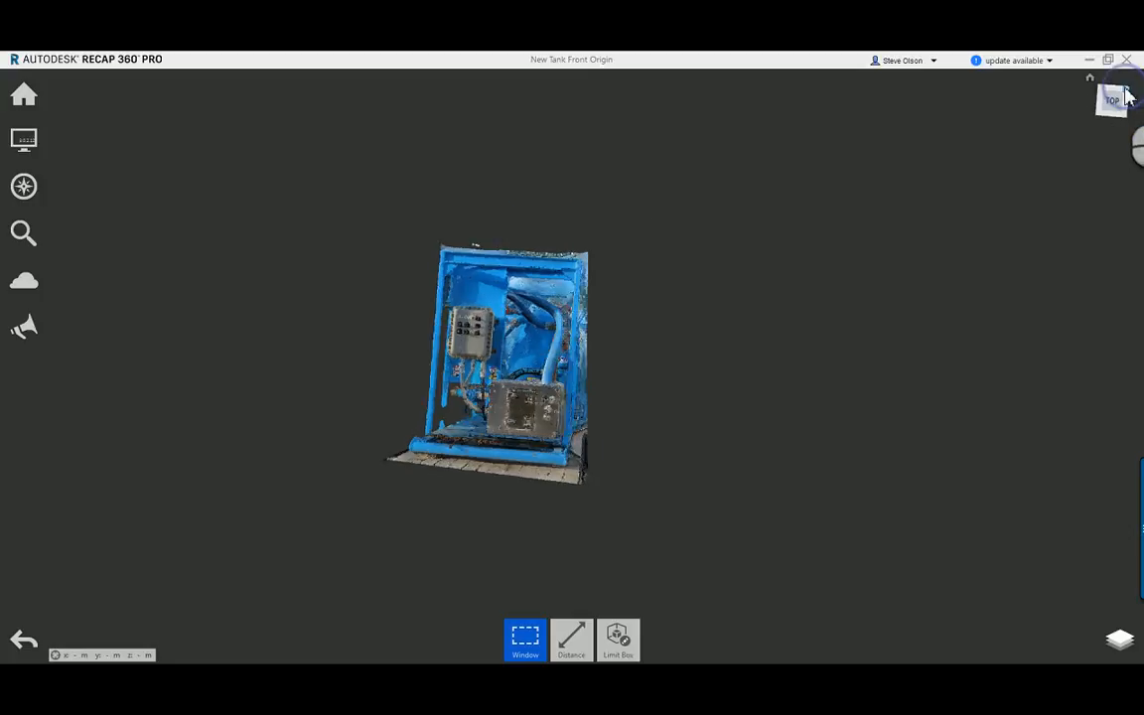
pyautogui.moveTo(734, 371); pyautogui.dragTo(834, 403, button='middle')
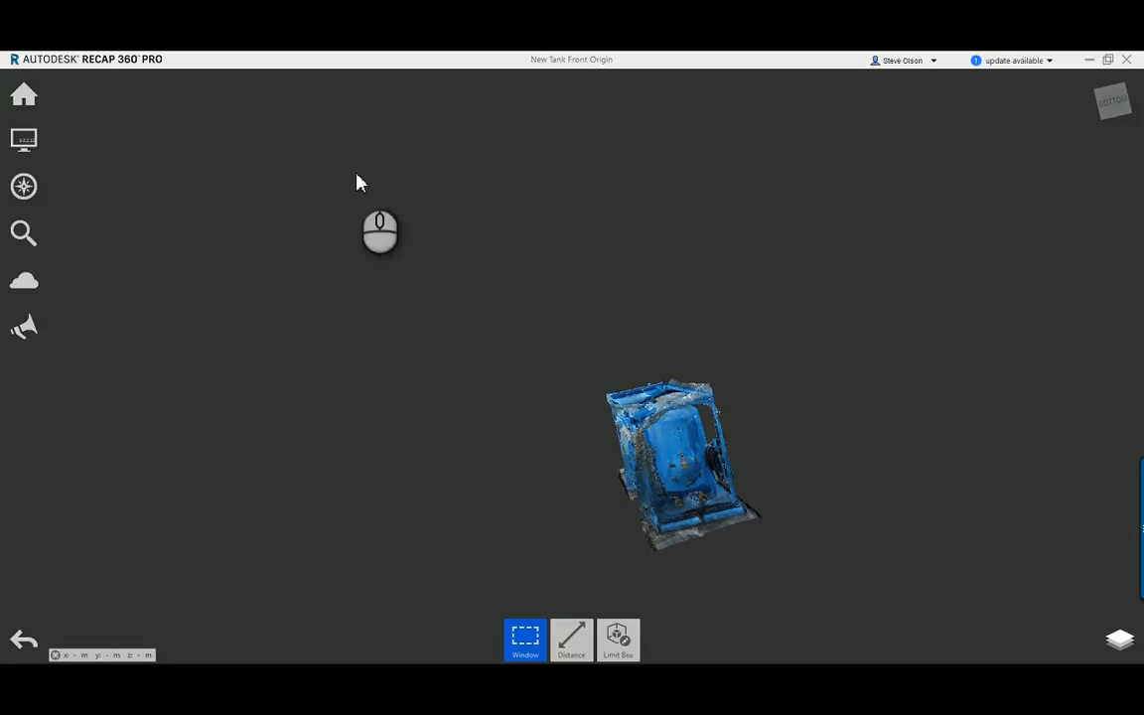
# - Save the project with its Tank and Extra Points regions
pyautogui.moveTo(33, 97)
pyautogui.click(73, 98)
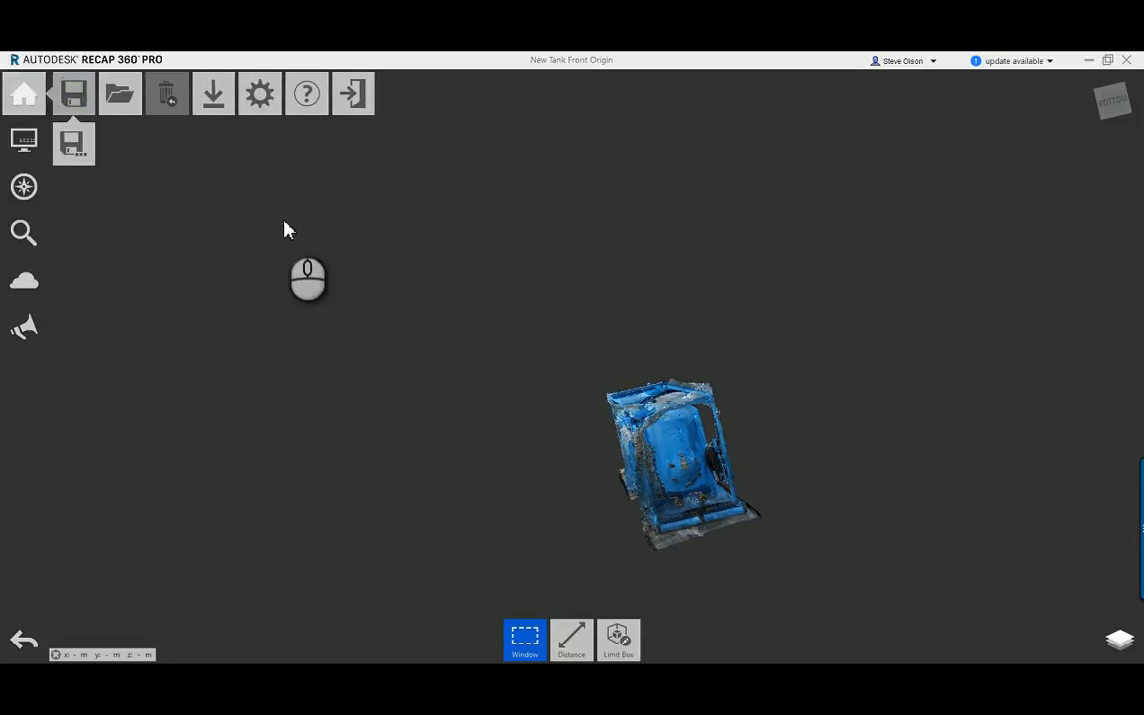
# - Turn the tank to face its round end and bring up the display settings
pyautogui.moveTo(756, 345); pyautogui.dragTo(751, 308, button='middle')
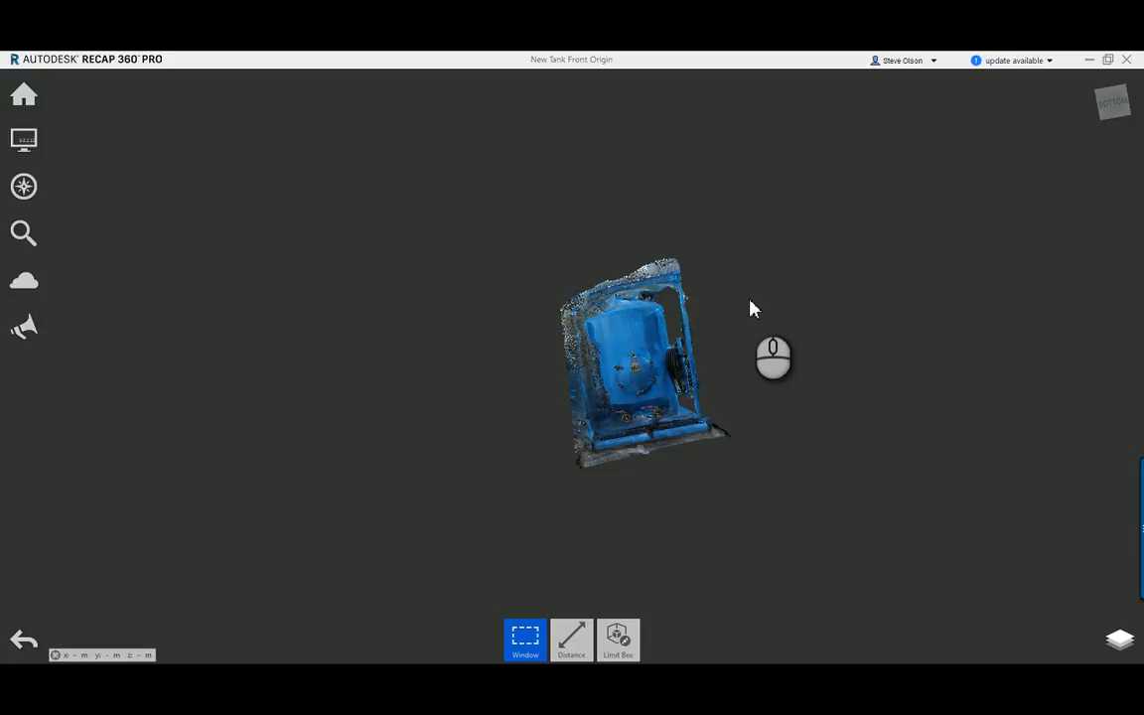
pyautogui.moveTo(24, 139)
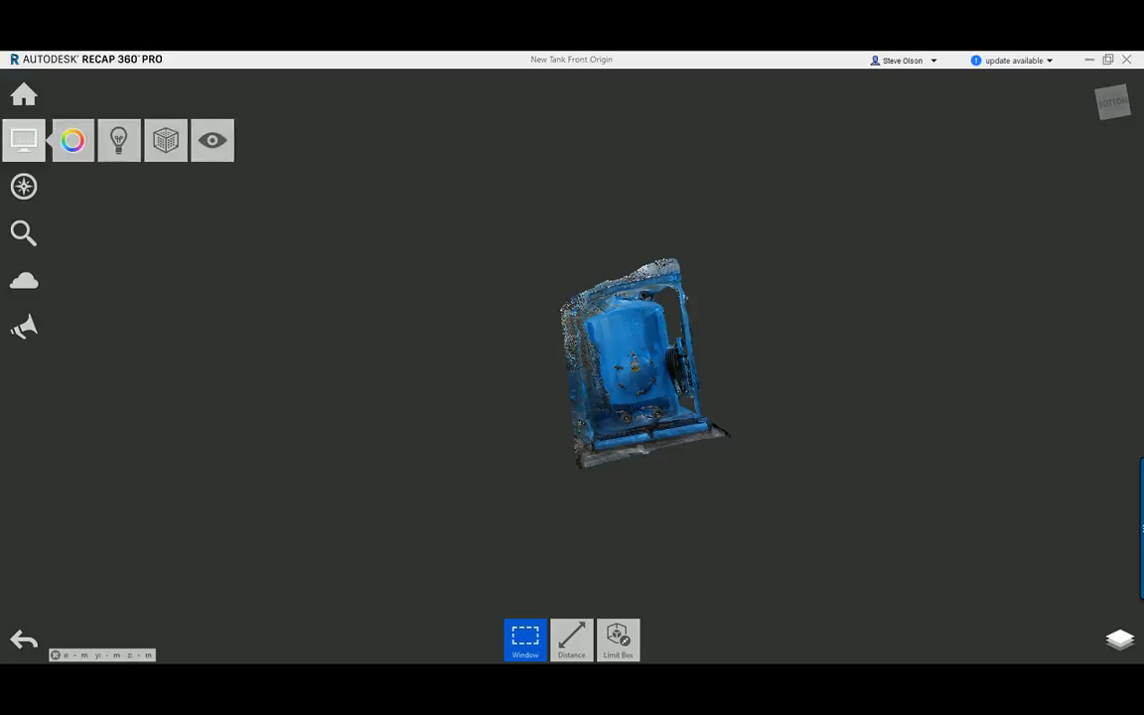